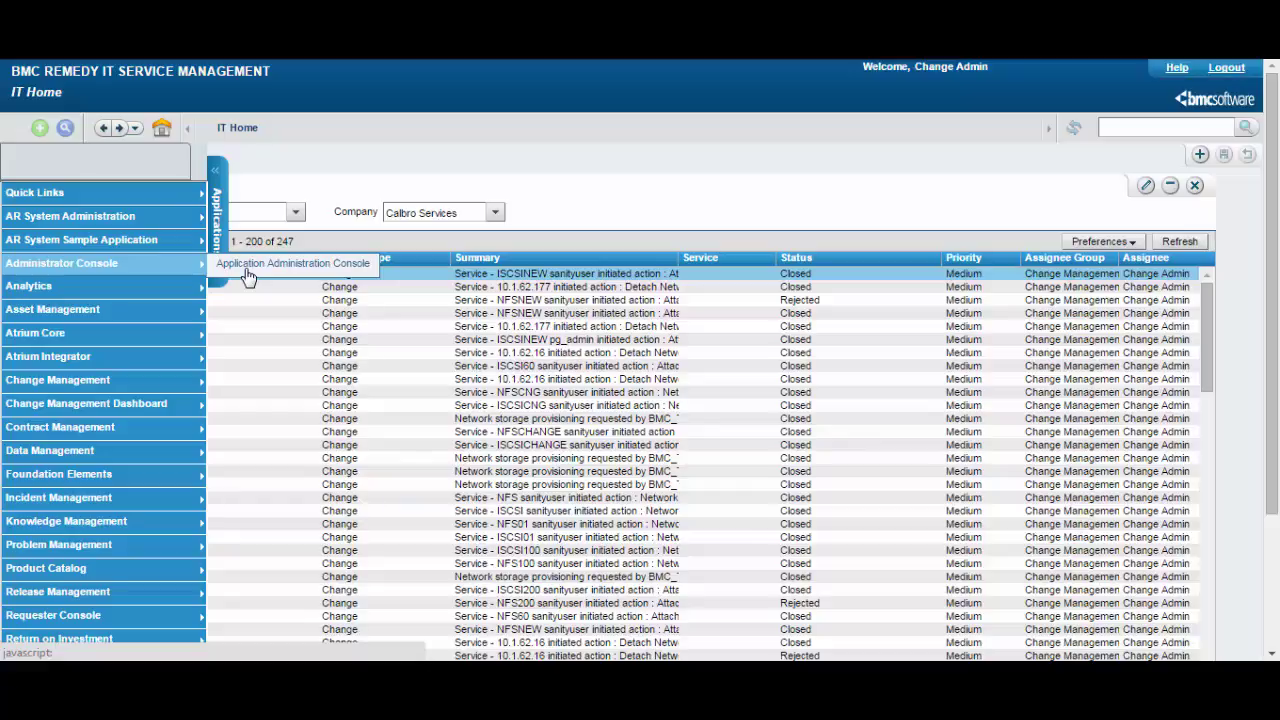
Open the Change Template form from Custom Configuration > Change Management > Template in the Application Administration Console.
{"action": "left_click", "coordinate": [249, 276]}
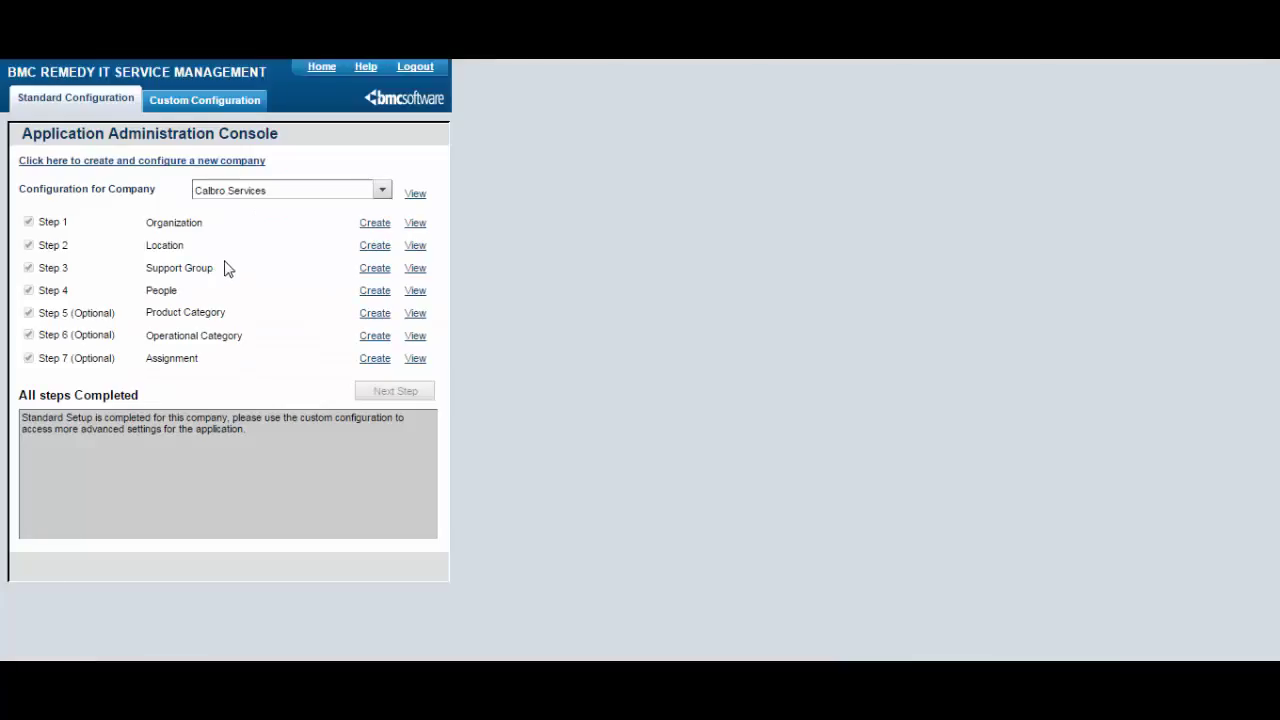
{"action": "left_click", "coordinate": [206, 101]}
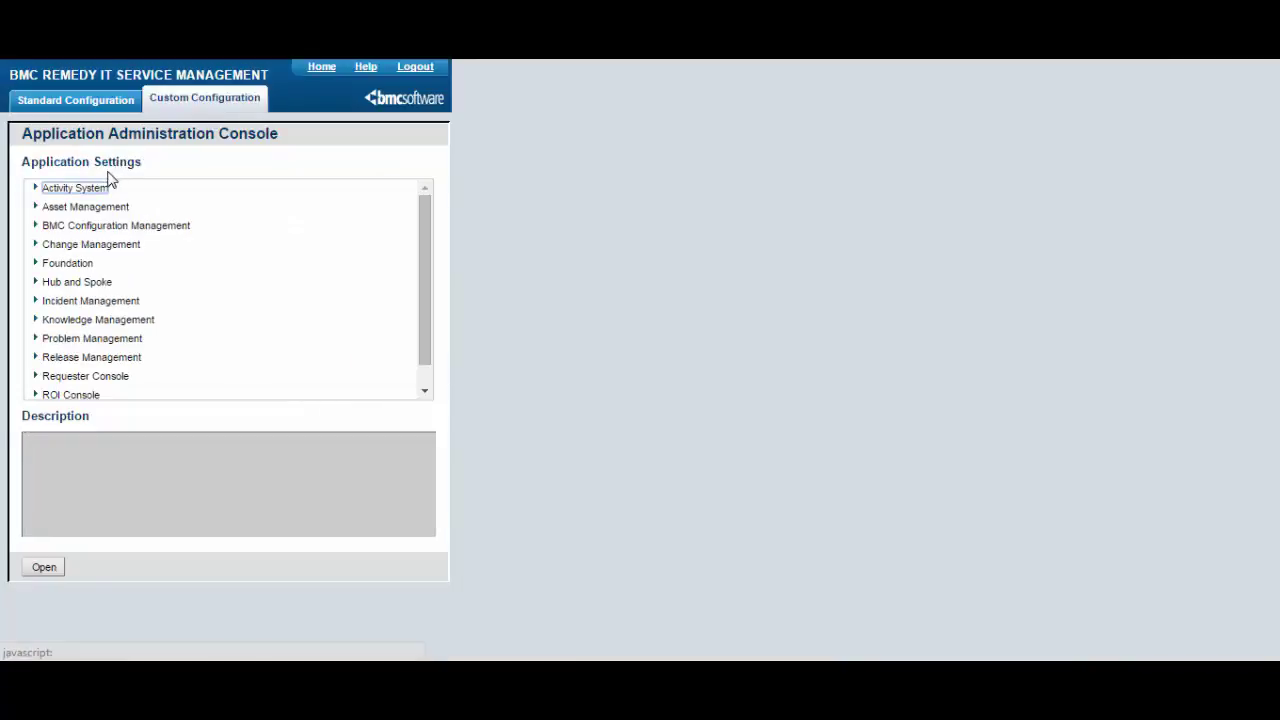
{"action": "left_click", "coordinate": [35, 246]}
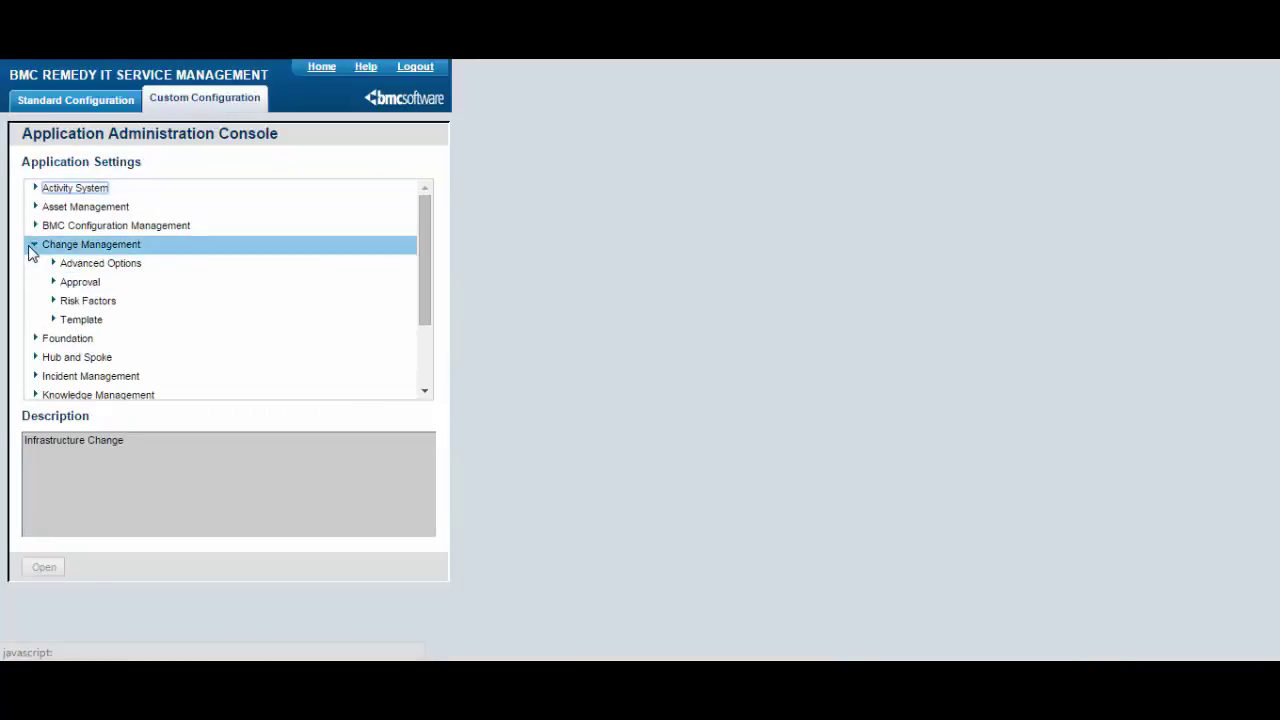
{"action": "left_click", "coordinate": [54, 320]}
{"action": "left_click", "coordinate": [97, 339]}
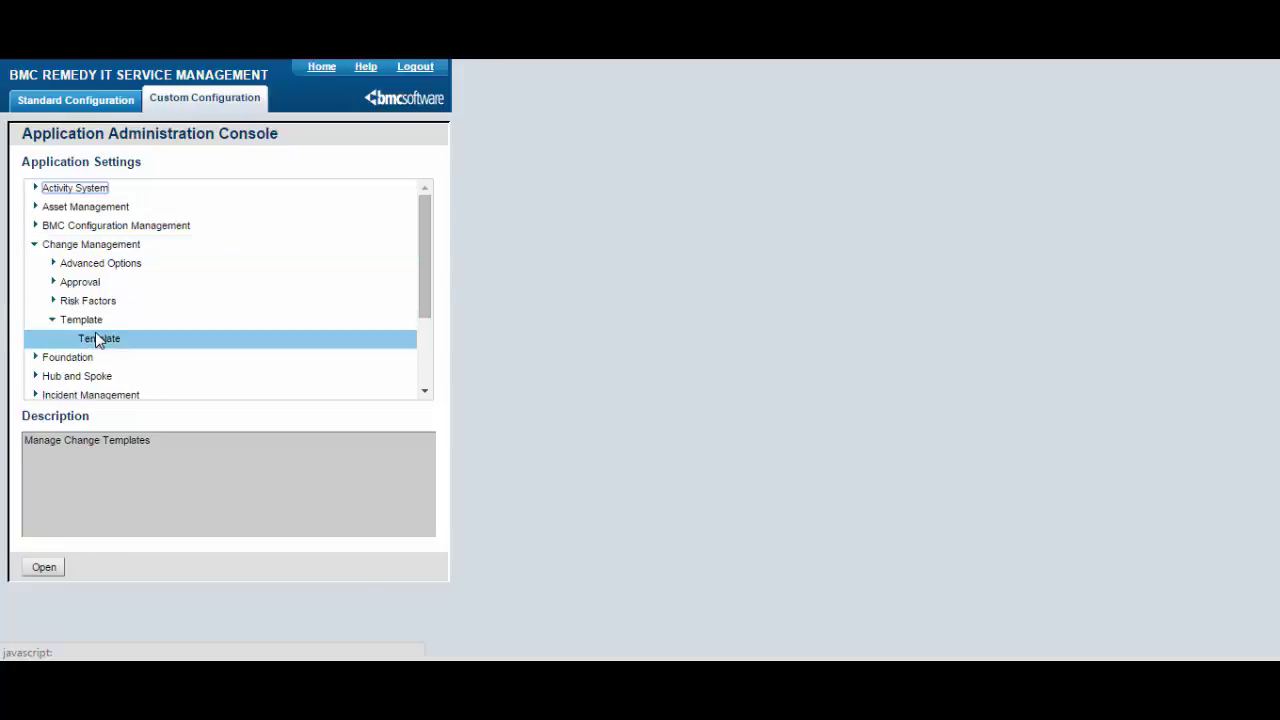
{"action": "double_click", "coordinate": [95, 335]}
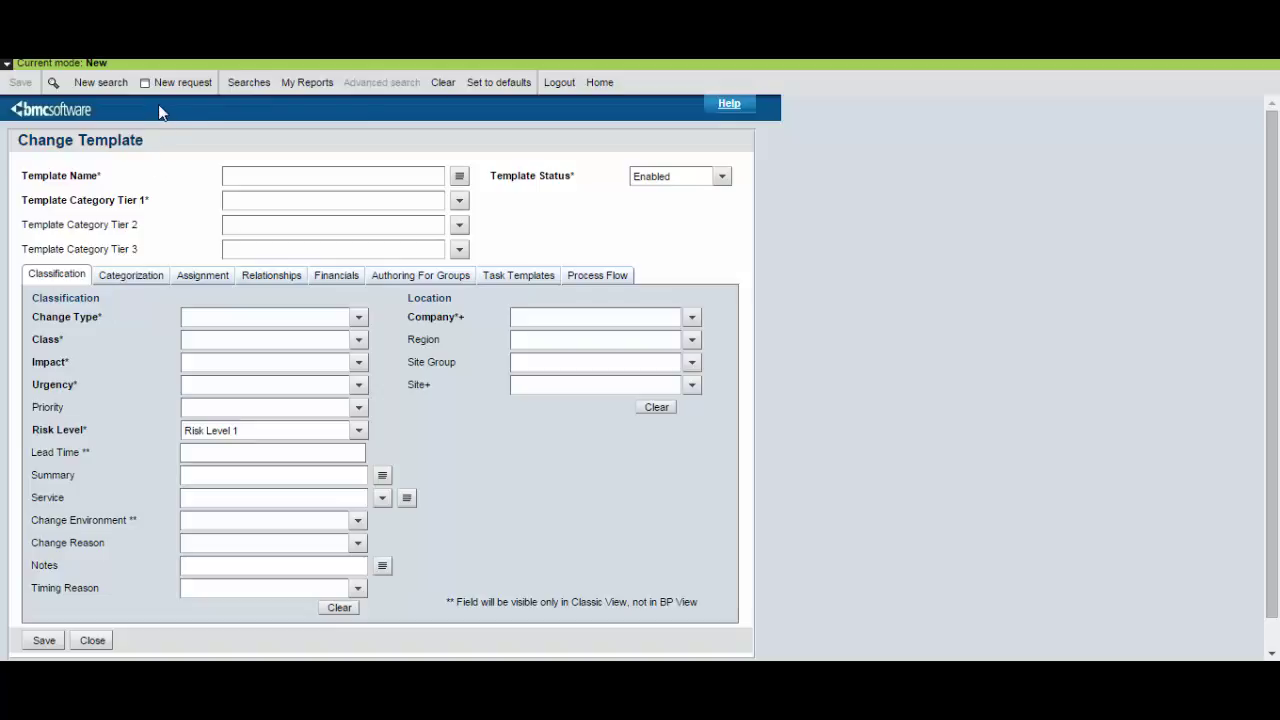
Search change templates named 'cloud' and check the linked Standard Cloud Task in Task Templates.
{"action": "left_click", "coordinate": [104, 82]}
{"action": "left_click", "coordinate": [232, 175]}
{"action": "type", "text": "cloud"}
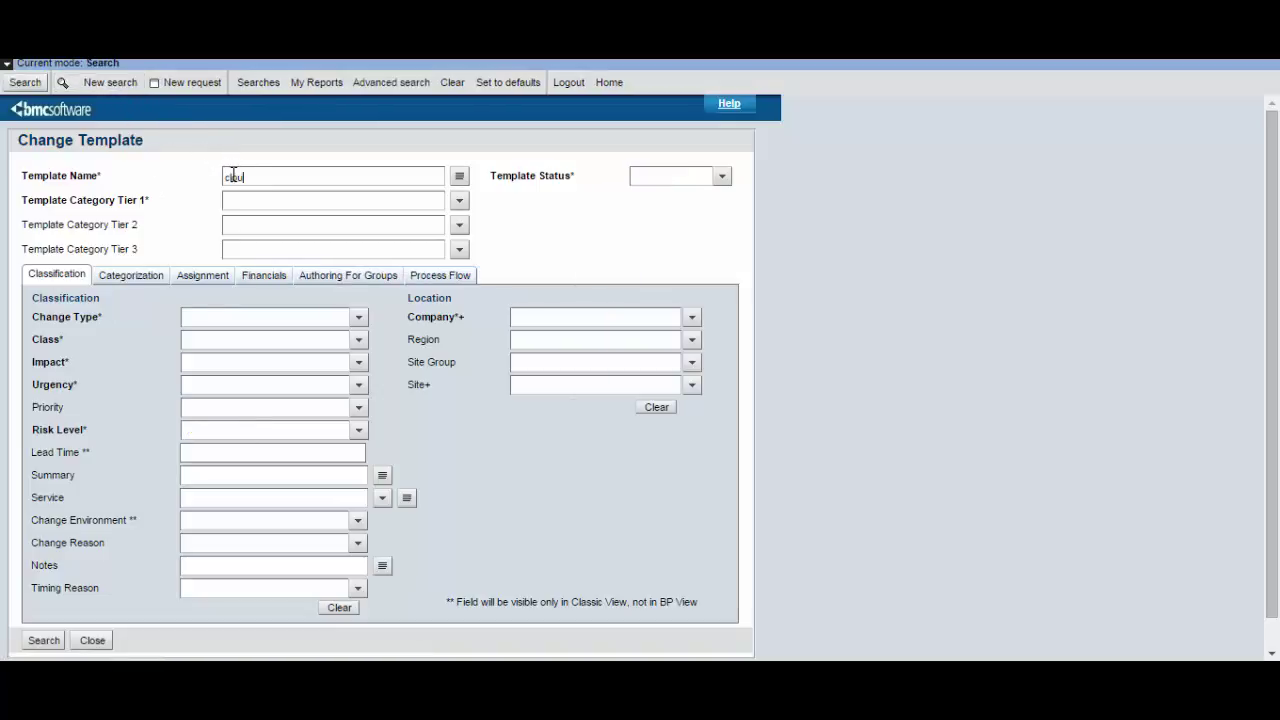
{"action": "left_click", "coordinate": [30, 82]}
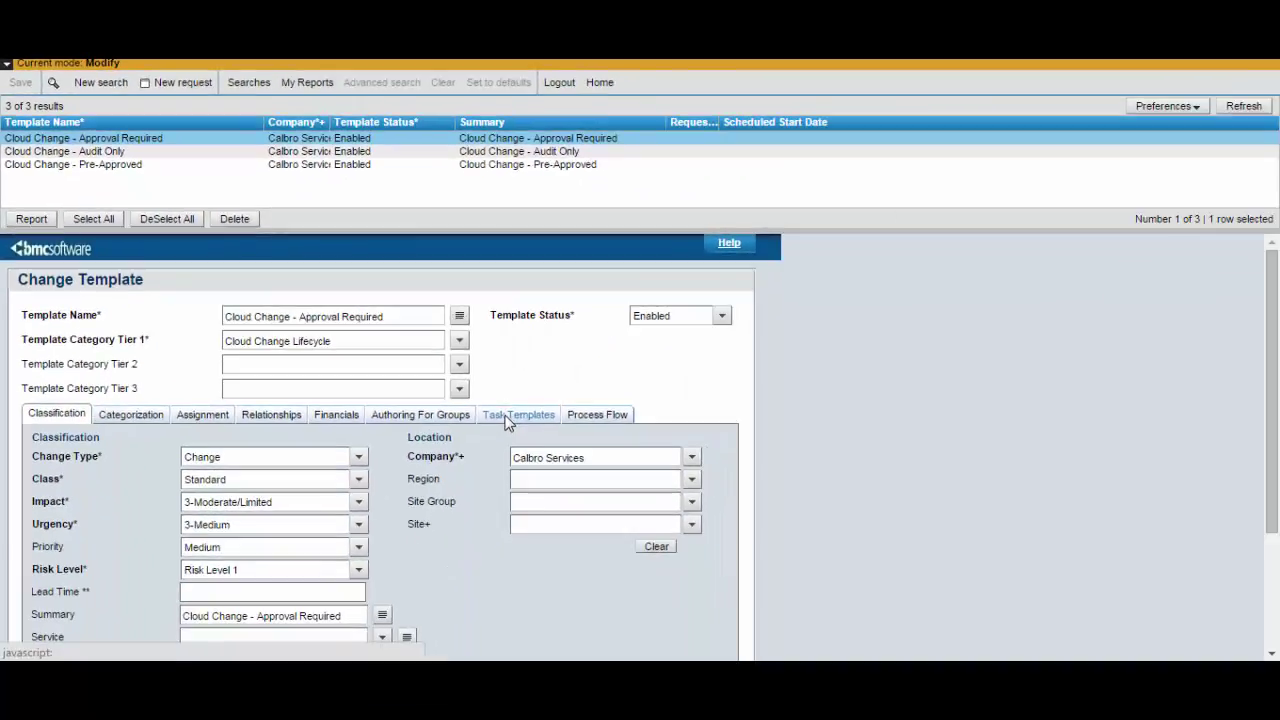
{"action": "left_click", "coordinate": [517, 414]}
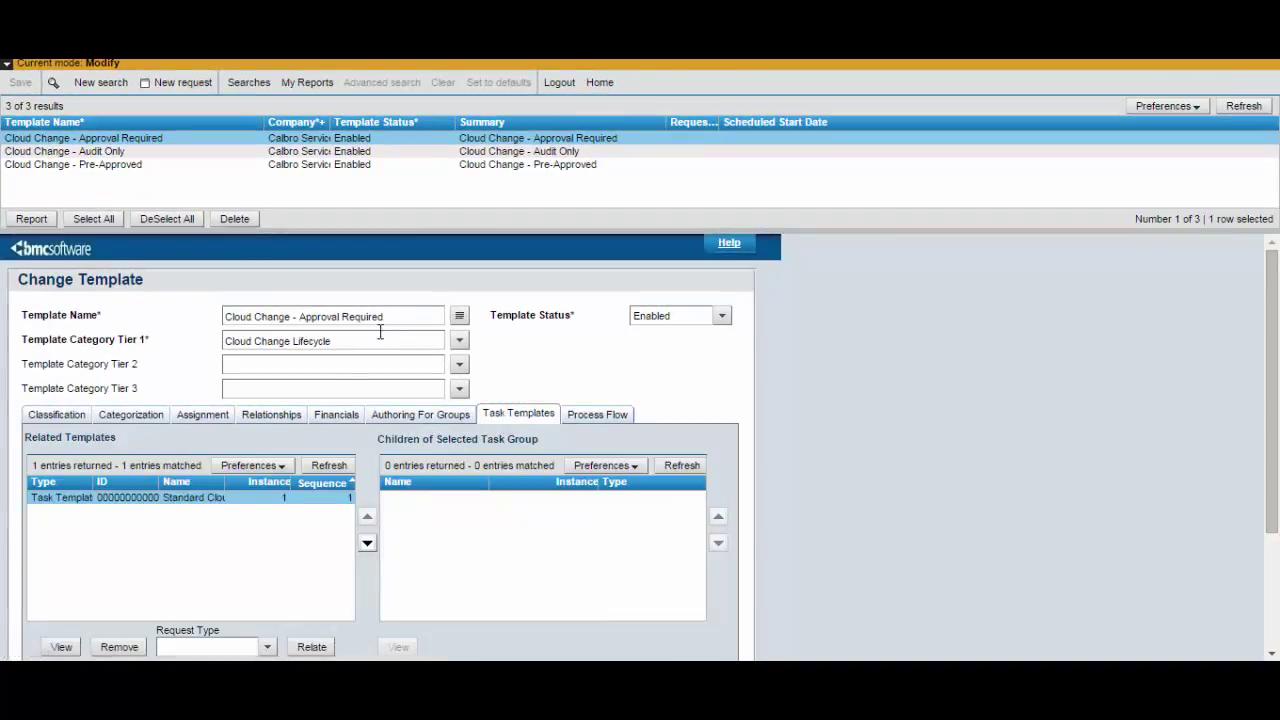
{"action": "mouse_move", "coordinate": [246, 482]}
{"action": "left_mouse_down"}
{"action": "mouse_move", "coordinate": [290, 482]}
{"action": "mouse_move", "coordinate": [269, 482]}
{"action": "left_mouse_up"}
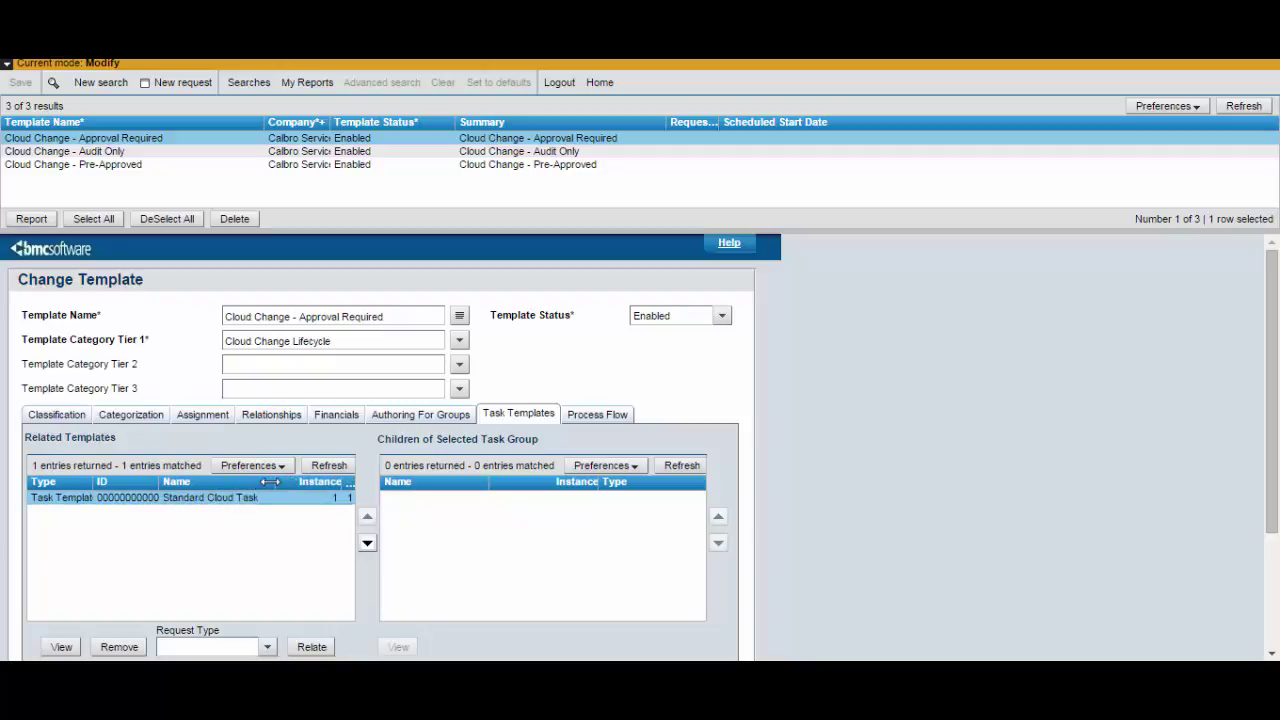
Load the Cloud Change - Pre-Approved template and review its assignment and authoring groups.
{"action": "left_click", "coordinate": [138, 170]}
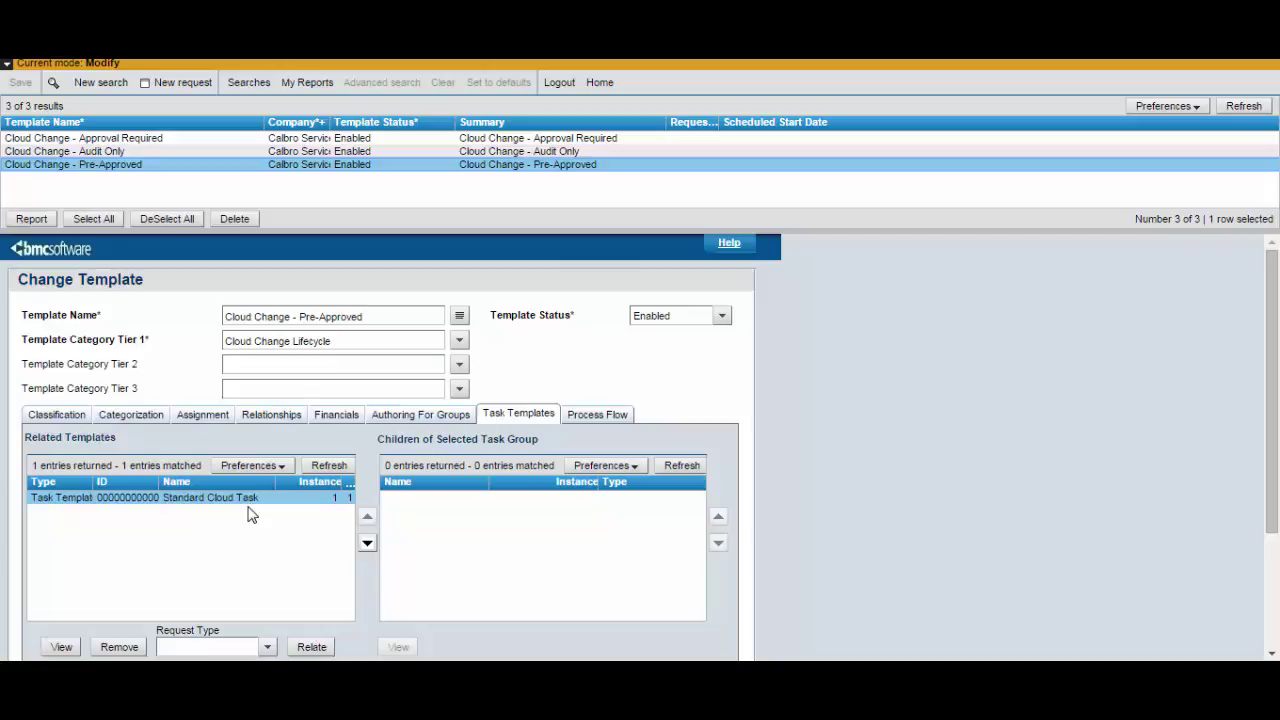
{"action": "left_click", "coordinate": [188, 415]}
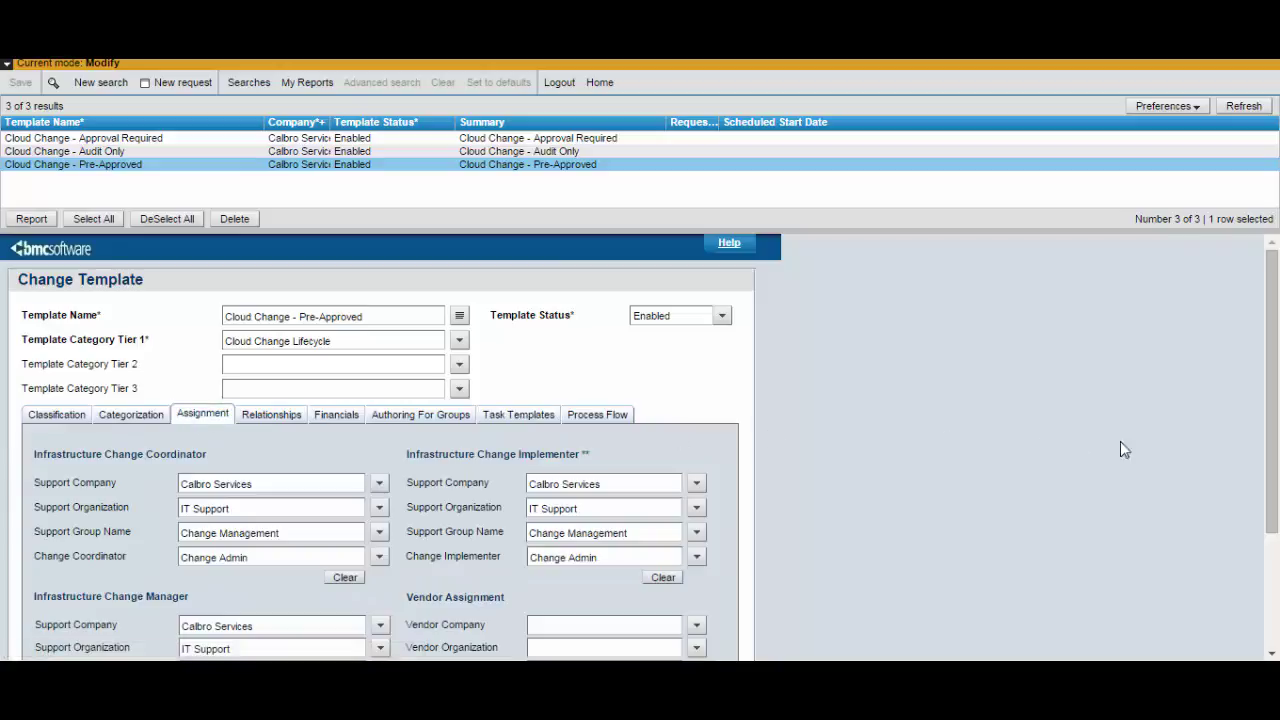
{"action": "left_click_drag", "start_coordinate": [1266, 458], "coordinate": [1262, 541]}
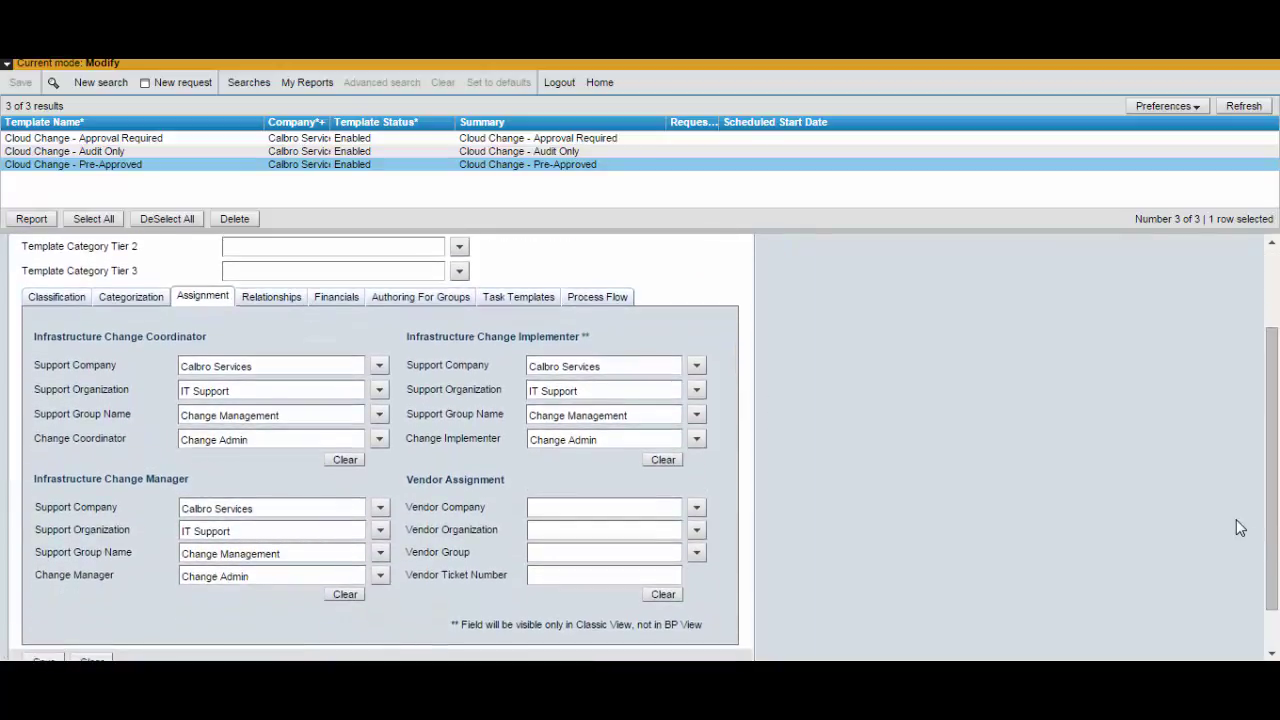
{"action": "left_click", "coordinate": [448, 302]}
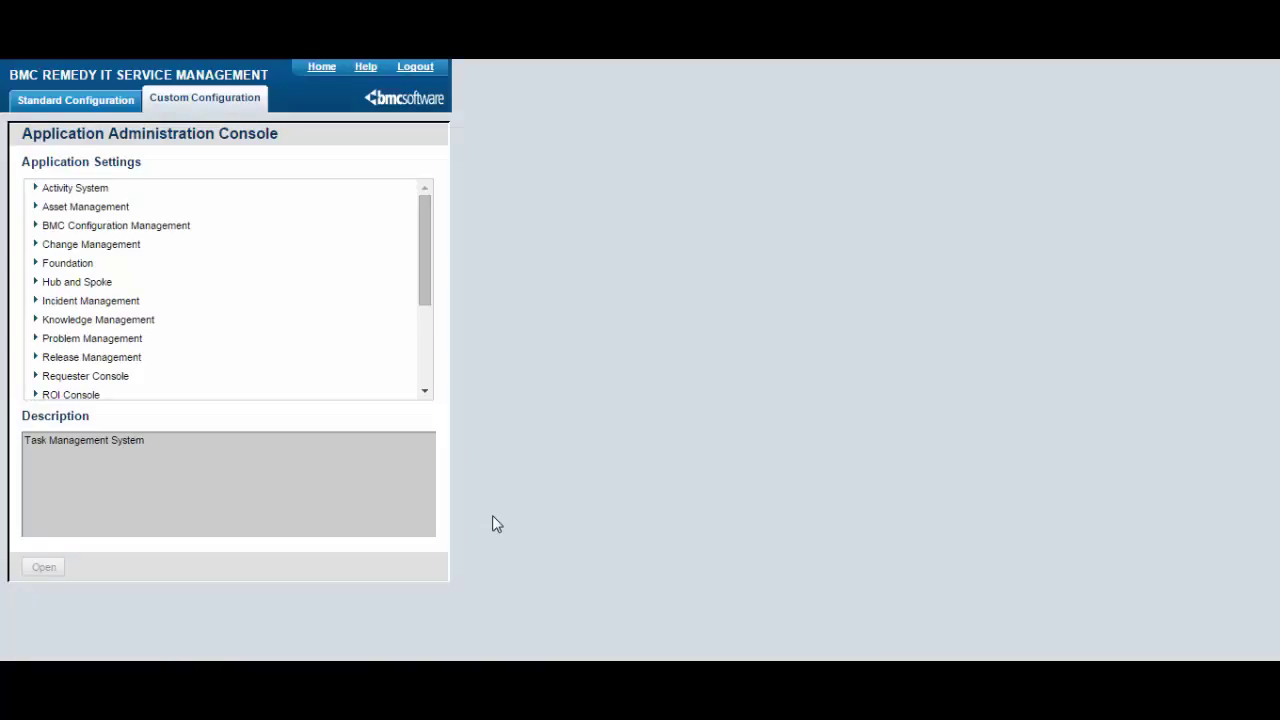
Open the Task Template form under Task Configuration and search for 'Standard' templates.
{"action": "left_click_drag", "start_coordinate": [427, 301], "coordinate": [428, 390]}
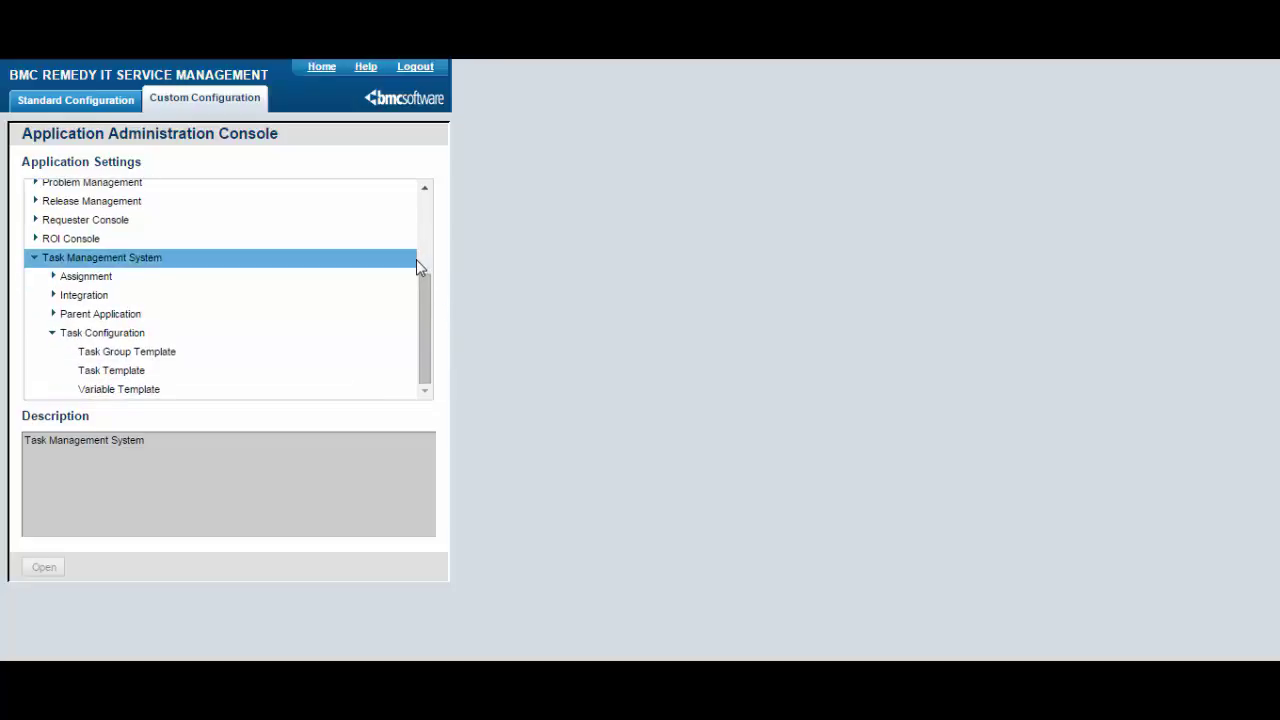
{"action": "left_click", "coordinate": [409, 338]}
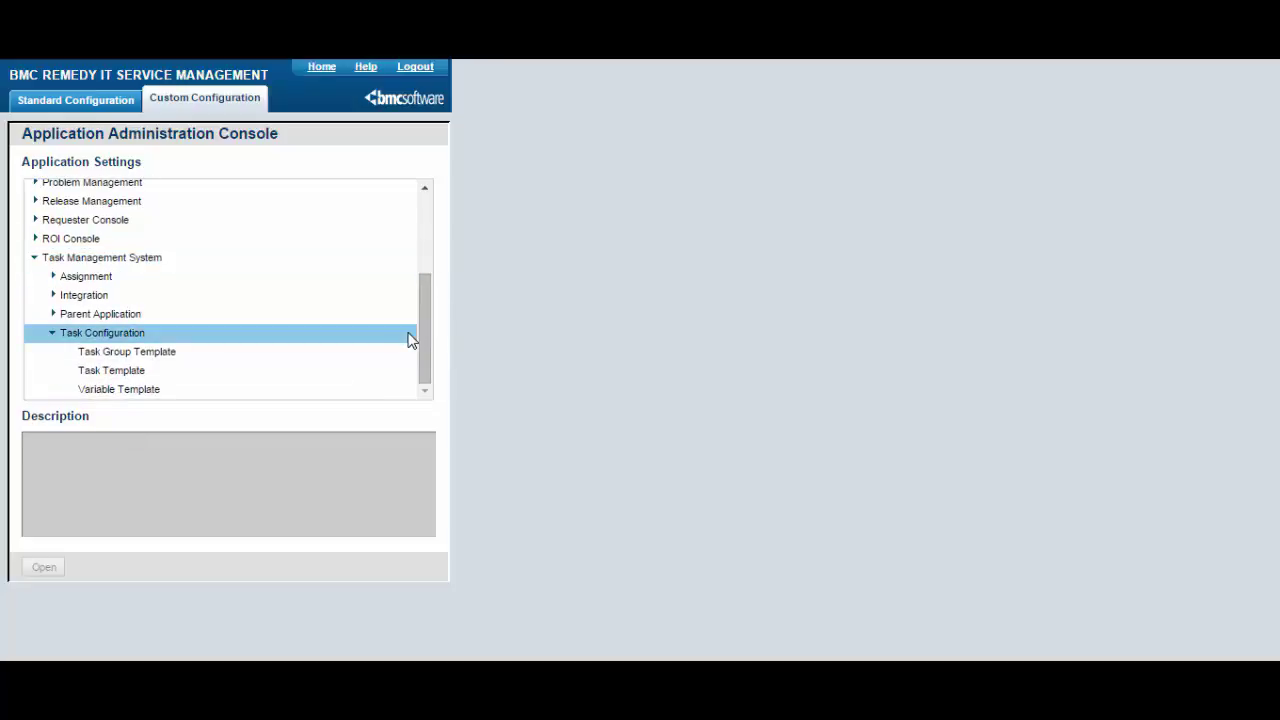
{"action": "left_click", "coordinate": [129, 374]}
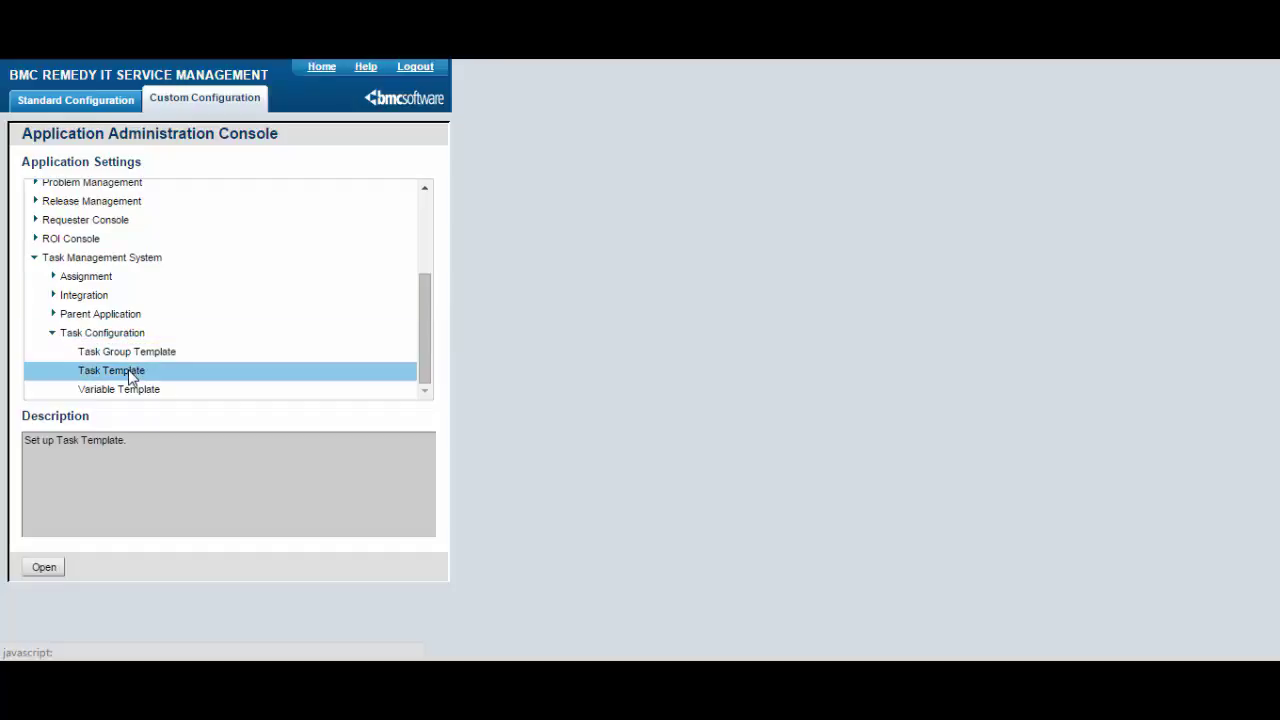
{"action": "double_click", "coordinate": [129, 374]}
{"action": "type", "text": "S"}
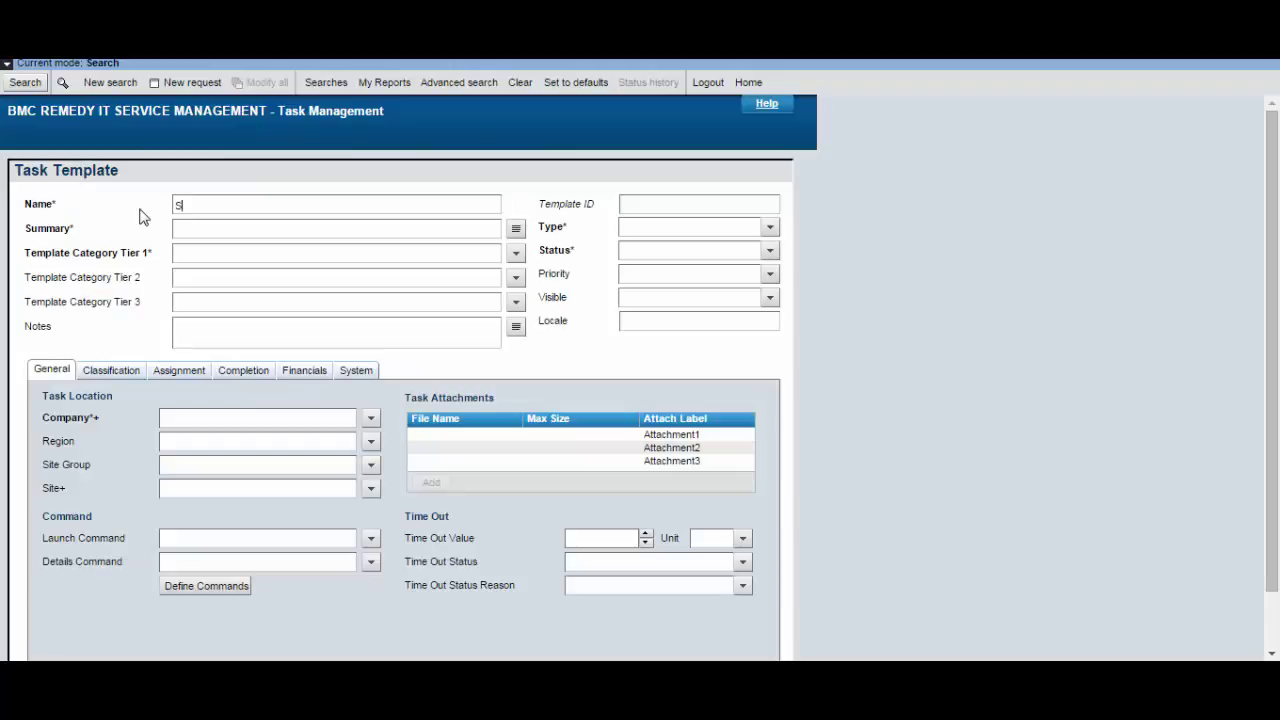
{"action": "type", "text": "tandard"}
{"action": "left_click", "coordinate": [25, 82]}
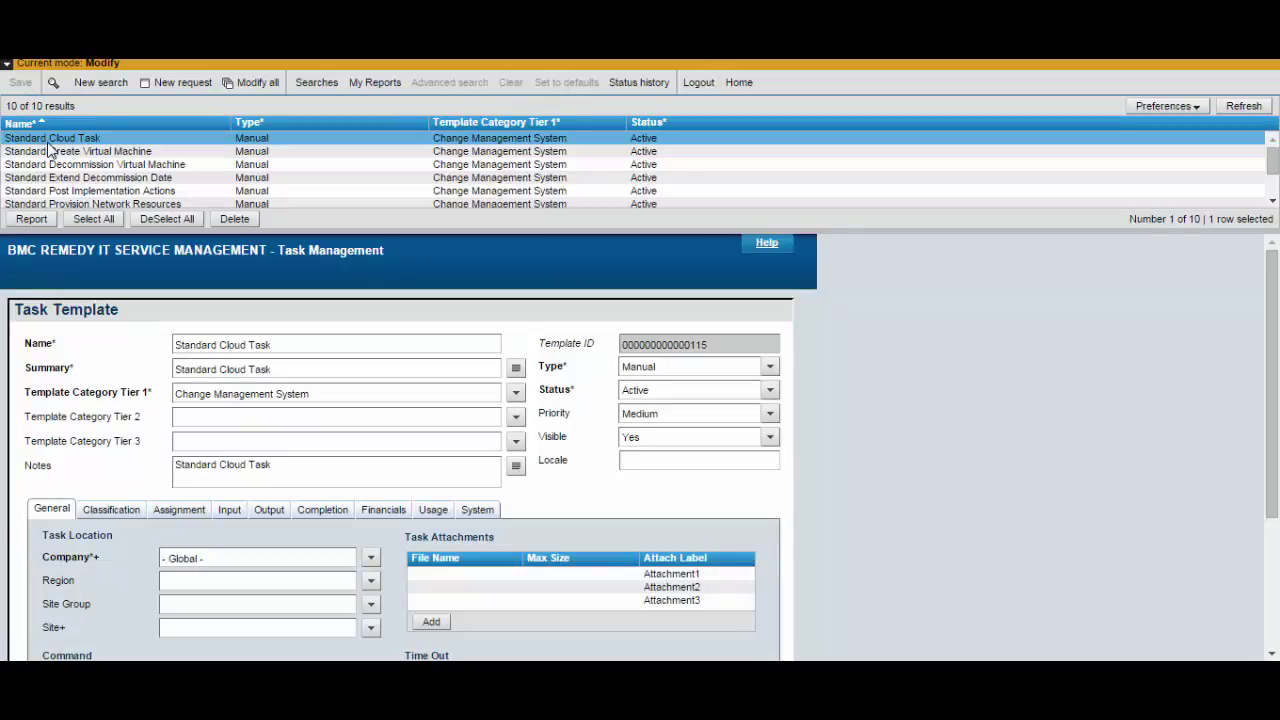
Open the Standard Cloud Task template and confirm its assignment to Change Admin.
{"action": "double_click", "coordinate": [47, 140]}
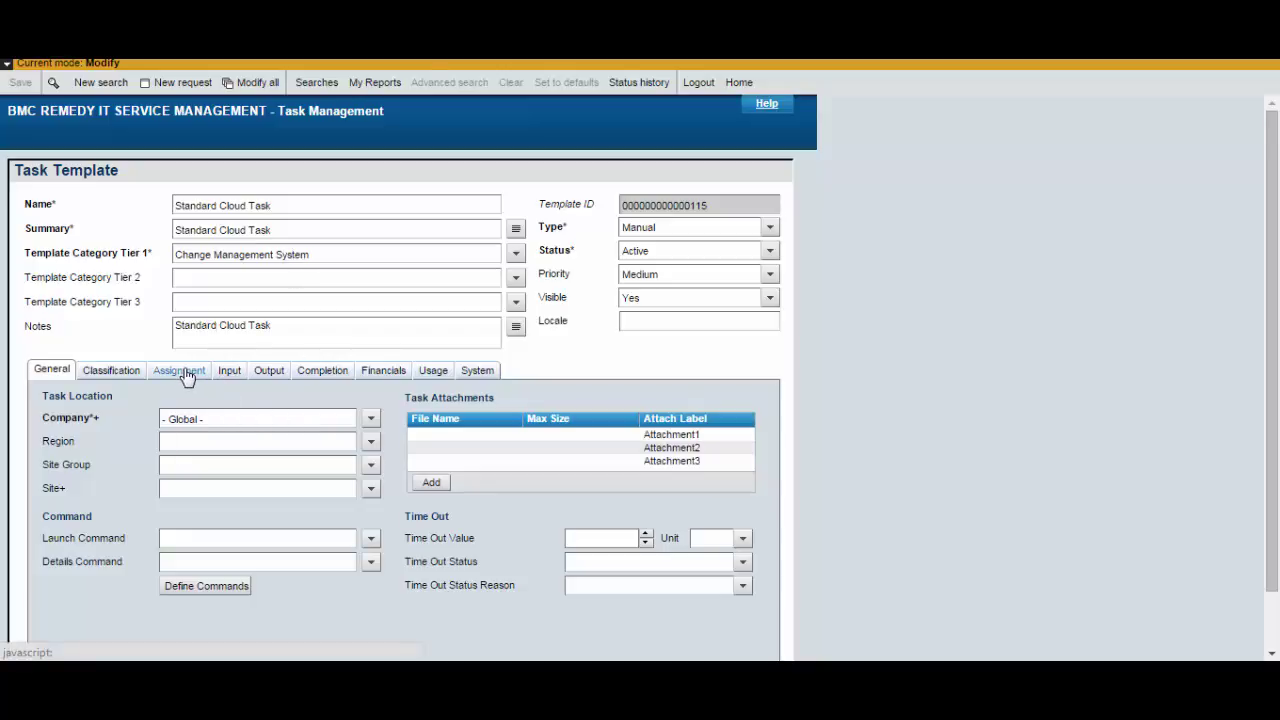
{"action": "left_click", "coordinate": [180, 371]}
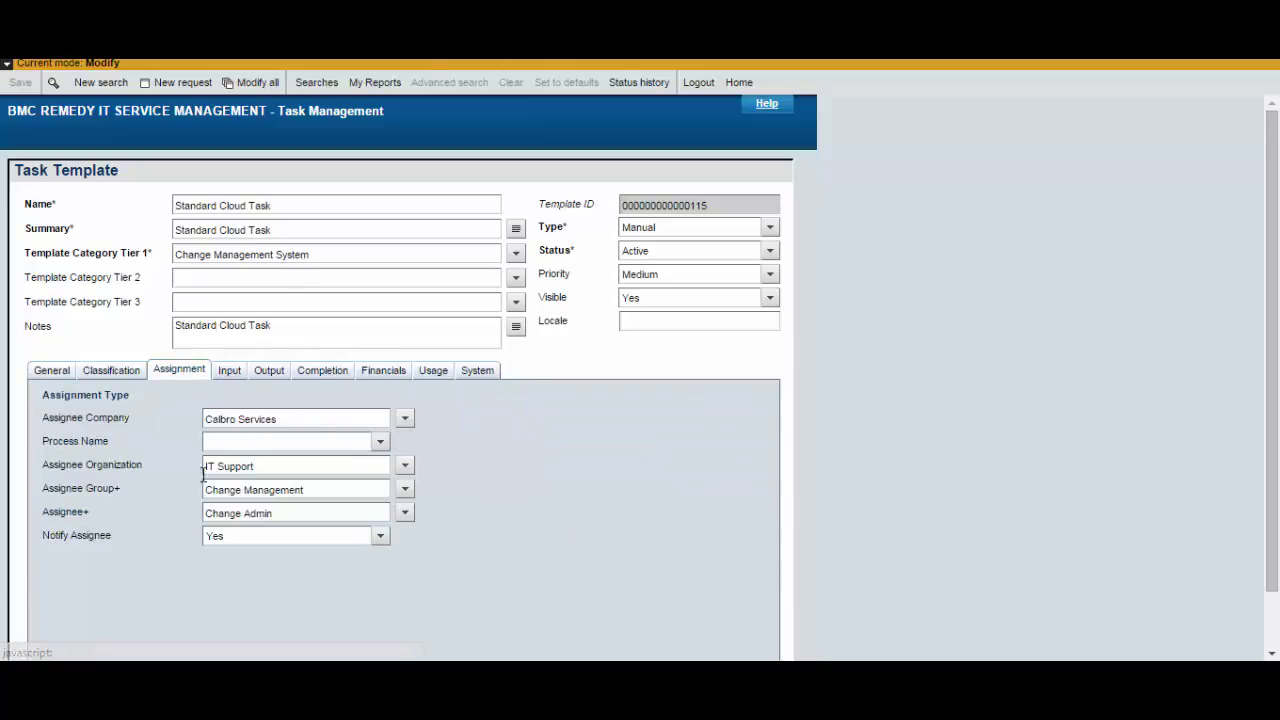
{"action": "left_click_drag", "start_coordinate": [286, 509], "coordinate": [191, 506]}
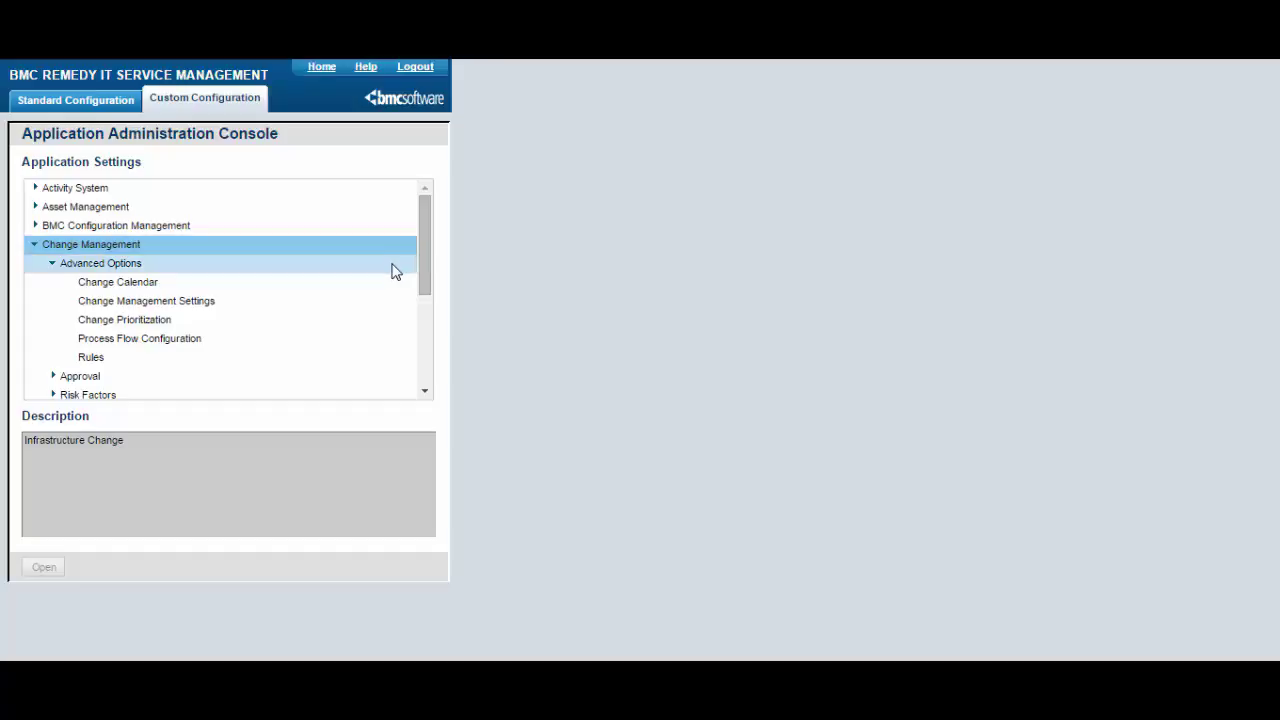
Search Process Flow Configuration for 'cloud' to find the Cloud Change Process Lifecycle flow.
{"action": "double_click", "coordinate": [190, 341]}
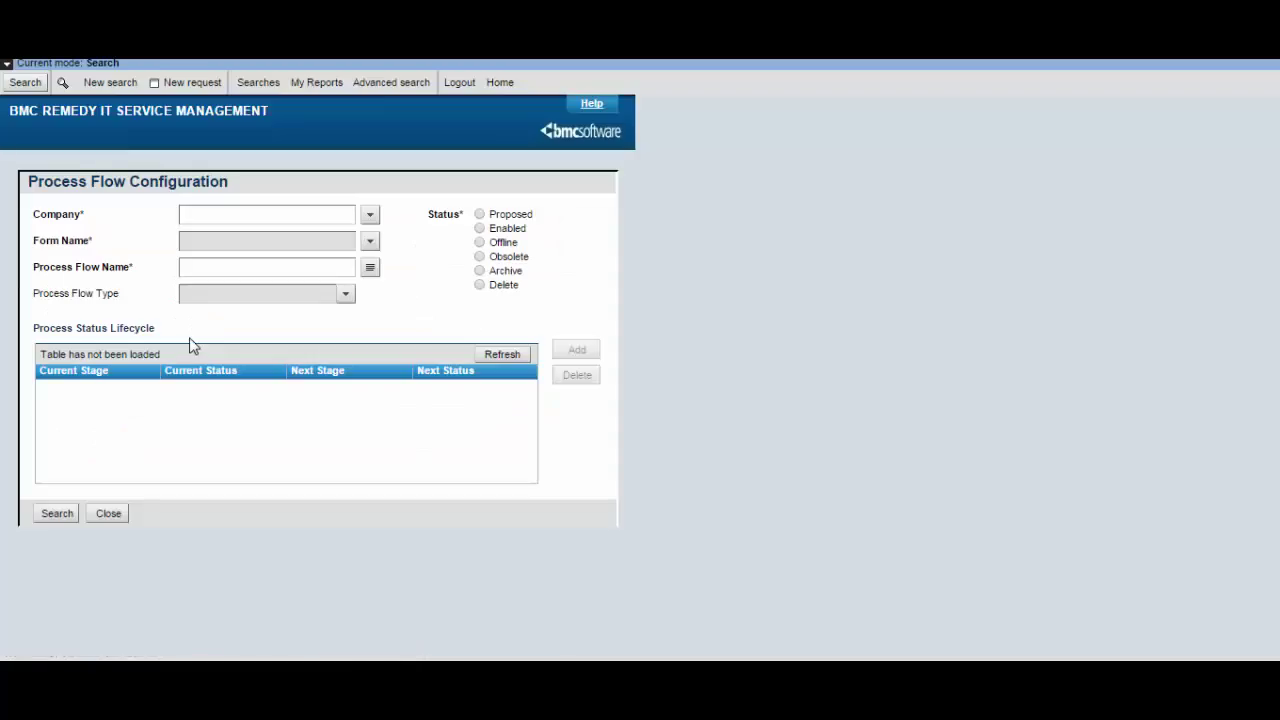
{"action": "left_click", "coordinate": [195, 273]}
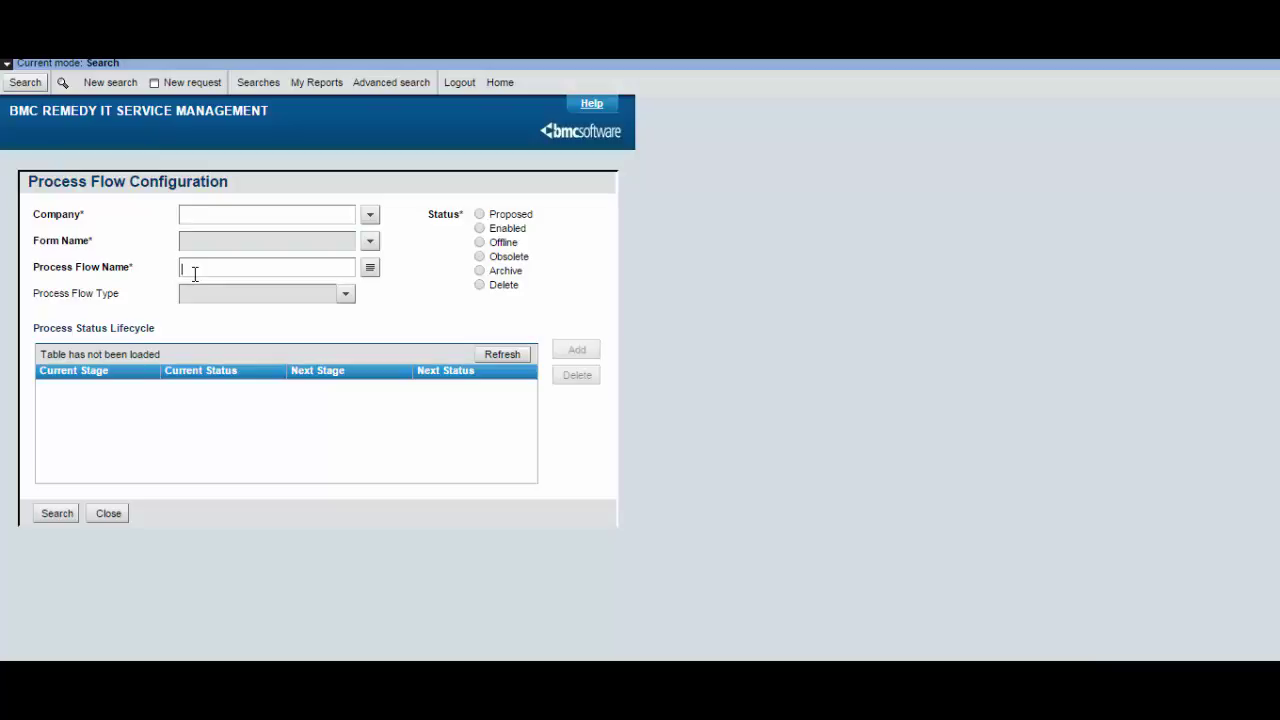
{"action": "type", "text": "cloud"}
{"action": "left_click", "coordinate": [27, 83]}
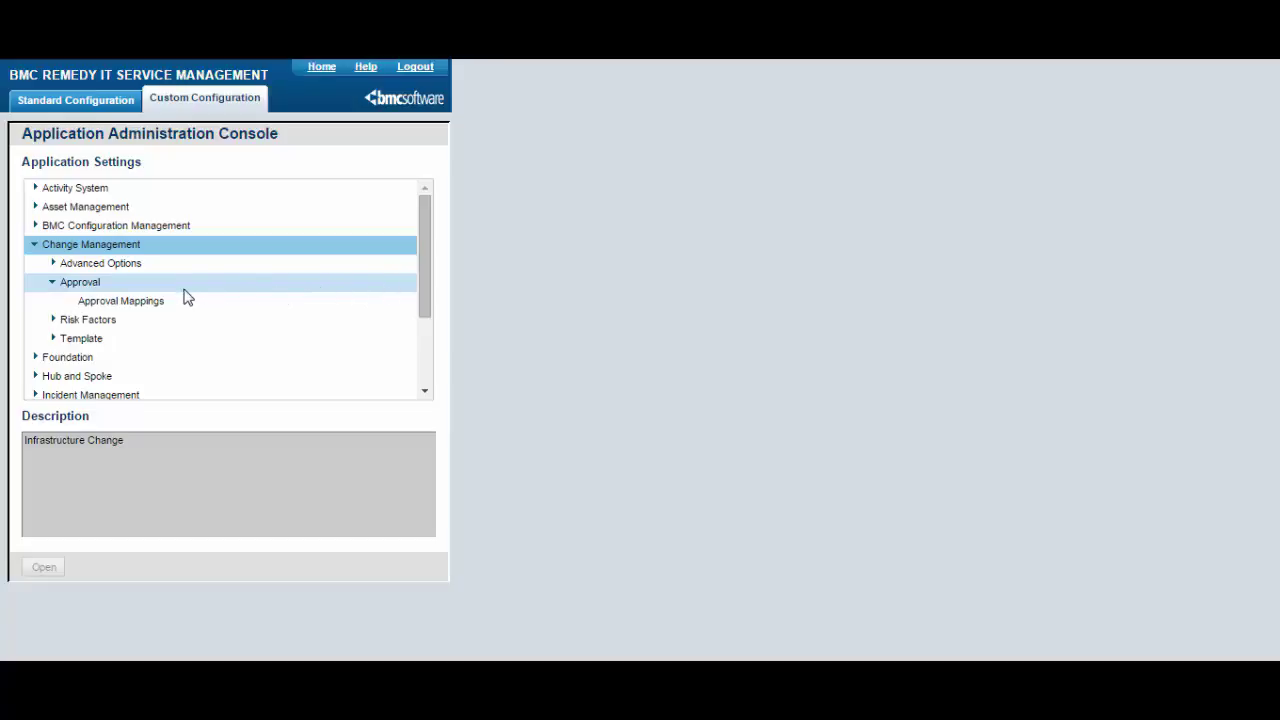
Start an approver mapping with phase Global > Cloud Change Process Lifecycle > Cloud Change Approval.
{"action": "double_click", "coordinate": [155, 308]}
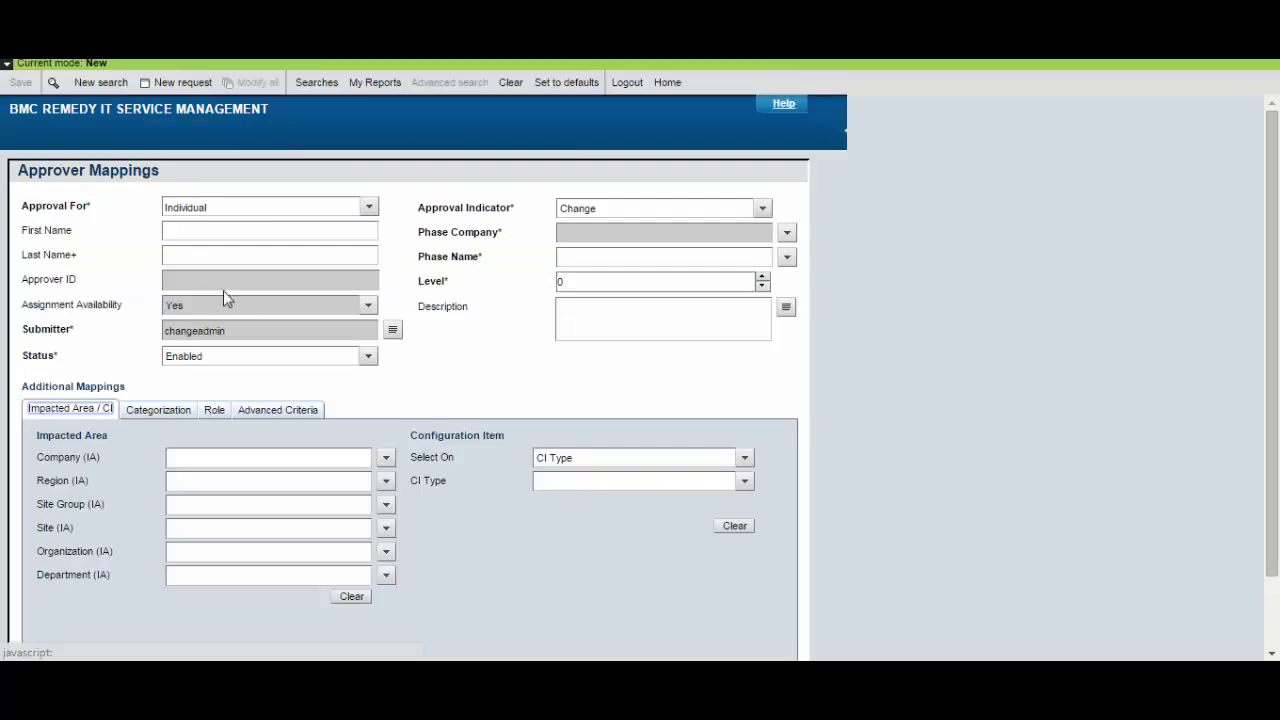
{"action": "left_click", "coordinate": [786, 260]}
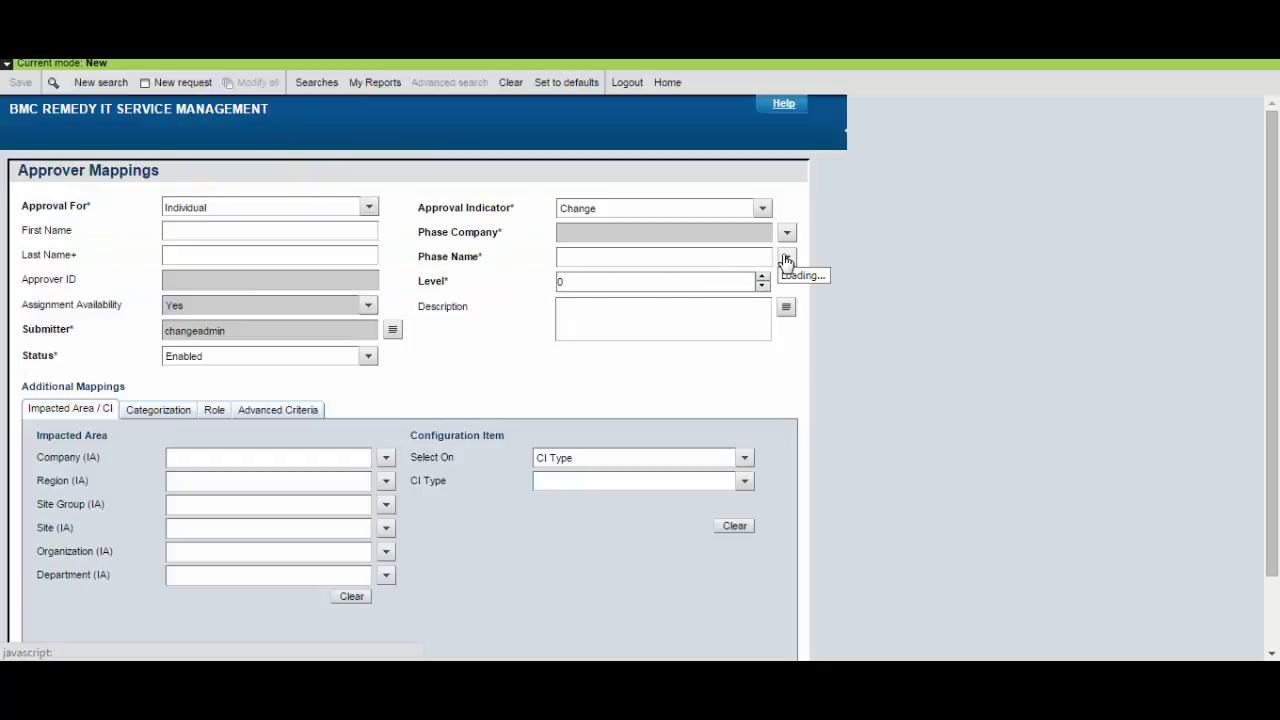
{"action": "mouse_move", "coordinate": [793, 278]}
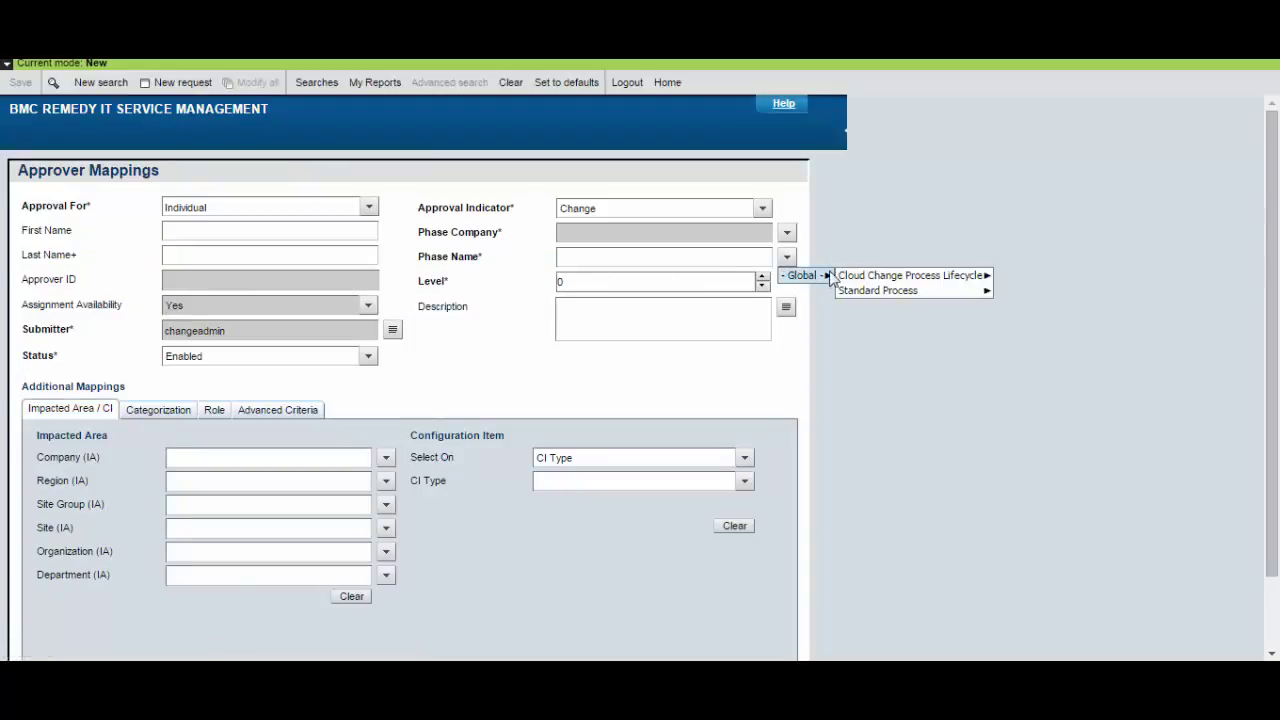
{"action": "mouse_move", "coordinate": [845, 277]}
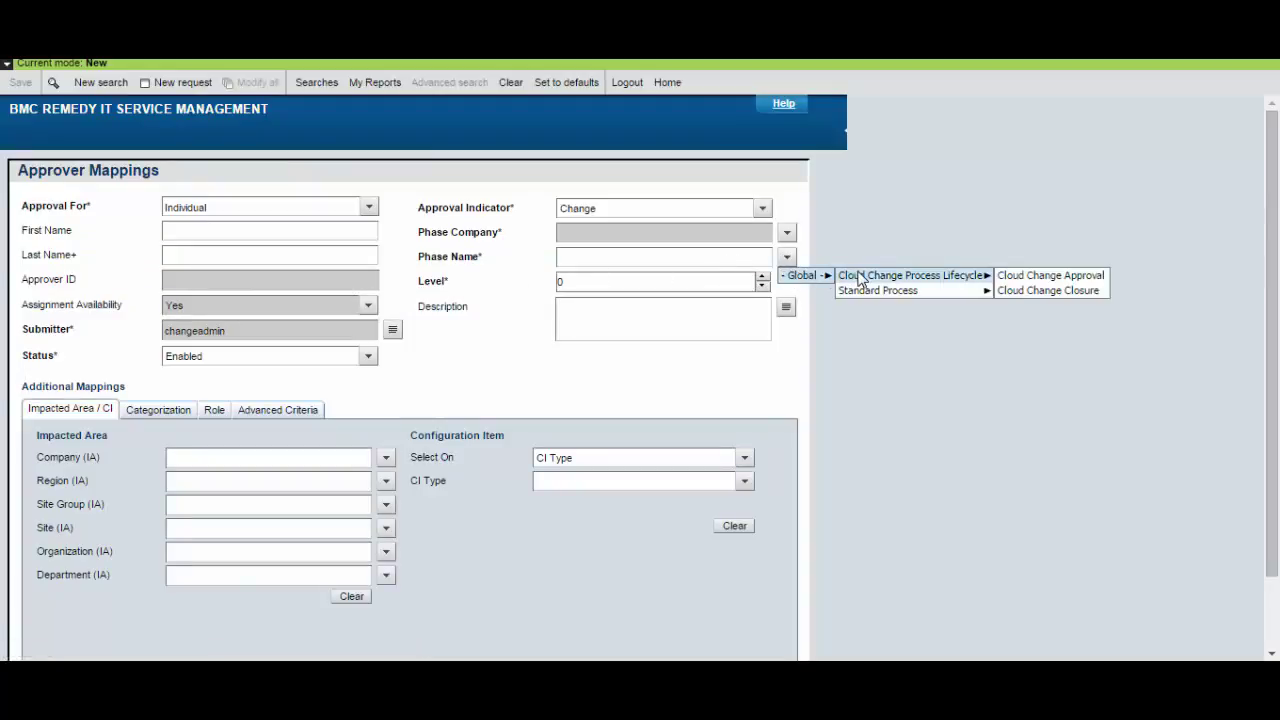
{"action": "left_click", "coordinate": [1028, 277]}
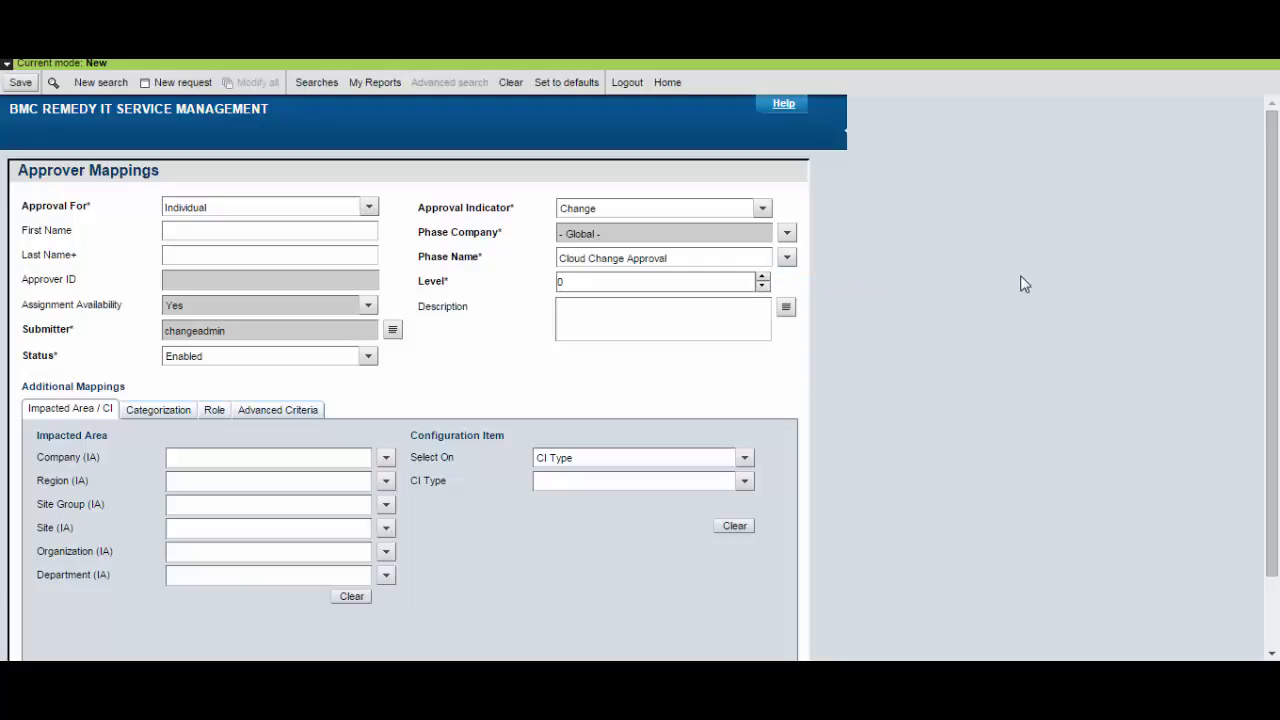
Enter the approver's first and last name and restrict the mapping to Standard class changes.
{"action": "left_click", "coordinate": [344, 231]}
{"action": "type", "text": "John"}
{"action": "left_click", "coordinate": [333, 257]}
{"action": "type", "text": "Admin"}
{"action": "left_click", "coordinate": [260, 412]}
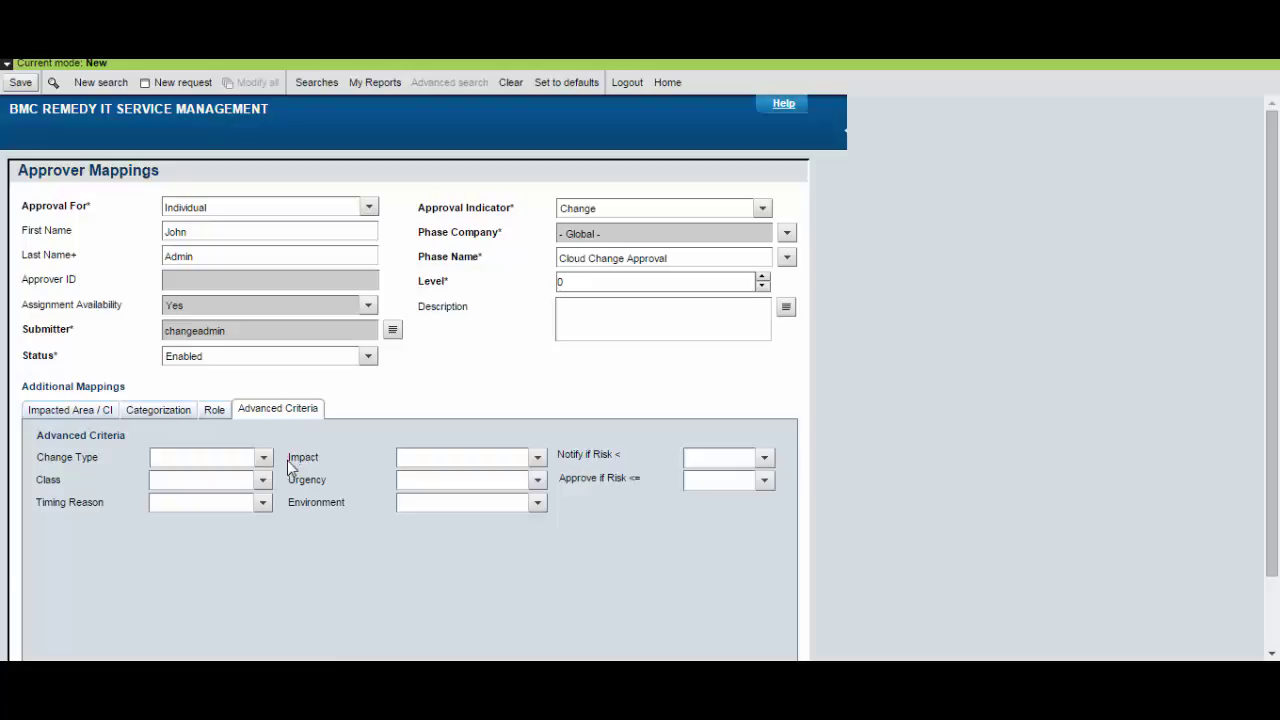
{"action": "left_click", "coordinate": [263, 481]}
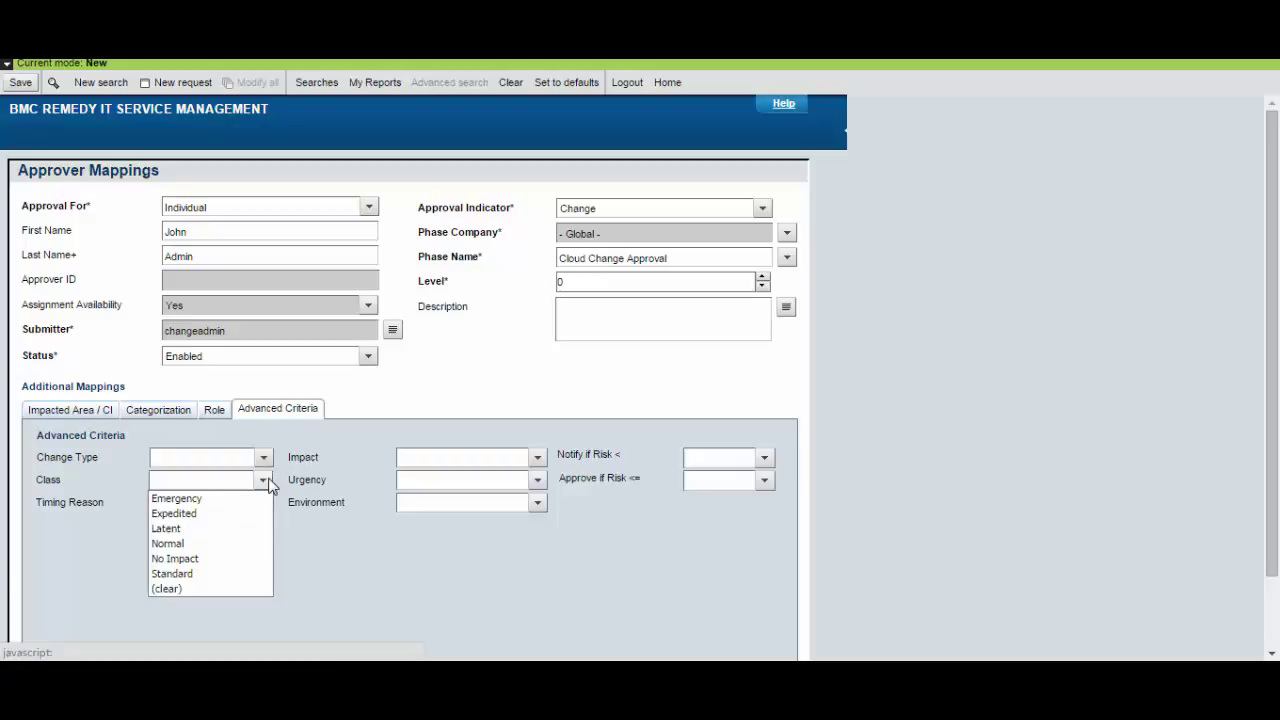
{"action": "left_click", "coordinate": [228, 575]}
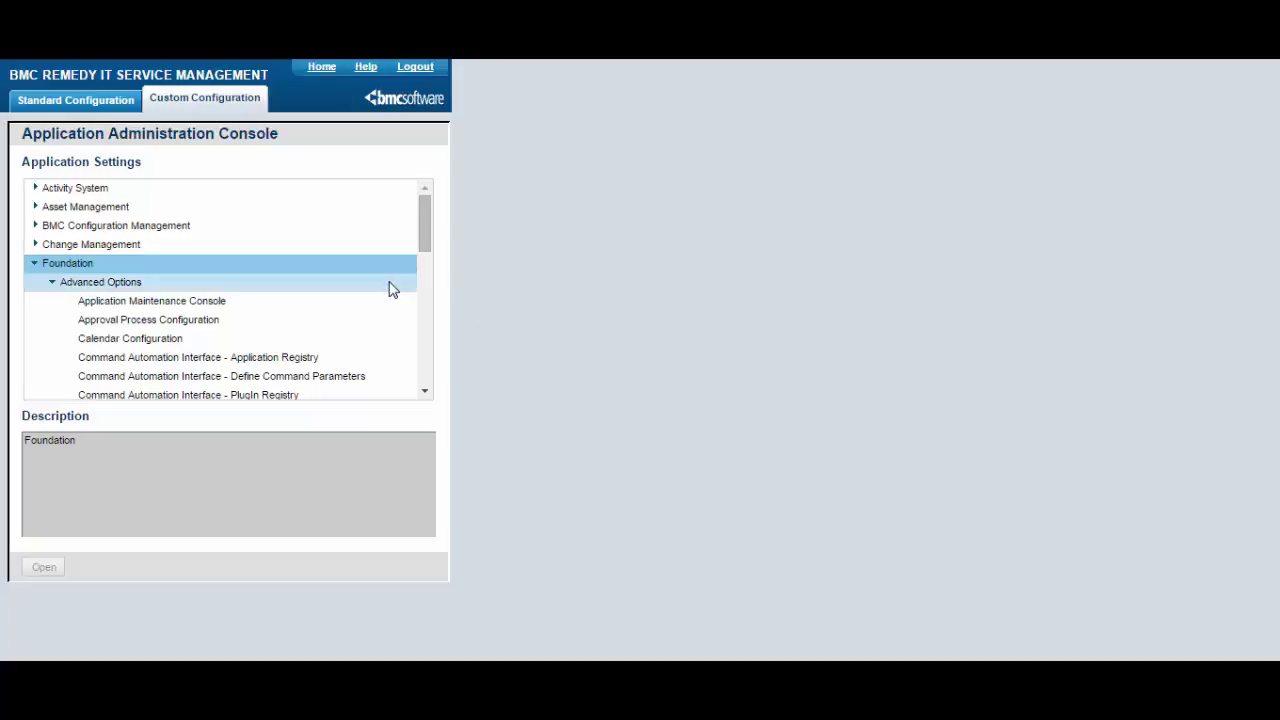
Run an empty search in Approval Process Configuration to list all 15 approval processes.
{"action": "double_click", "coordinate": [213, 322]}
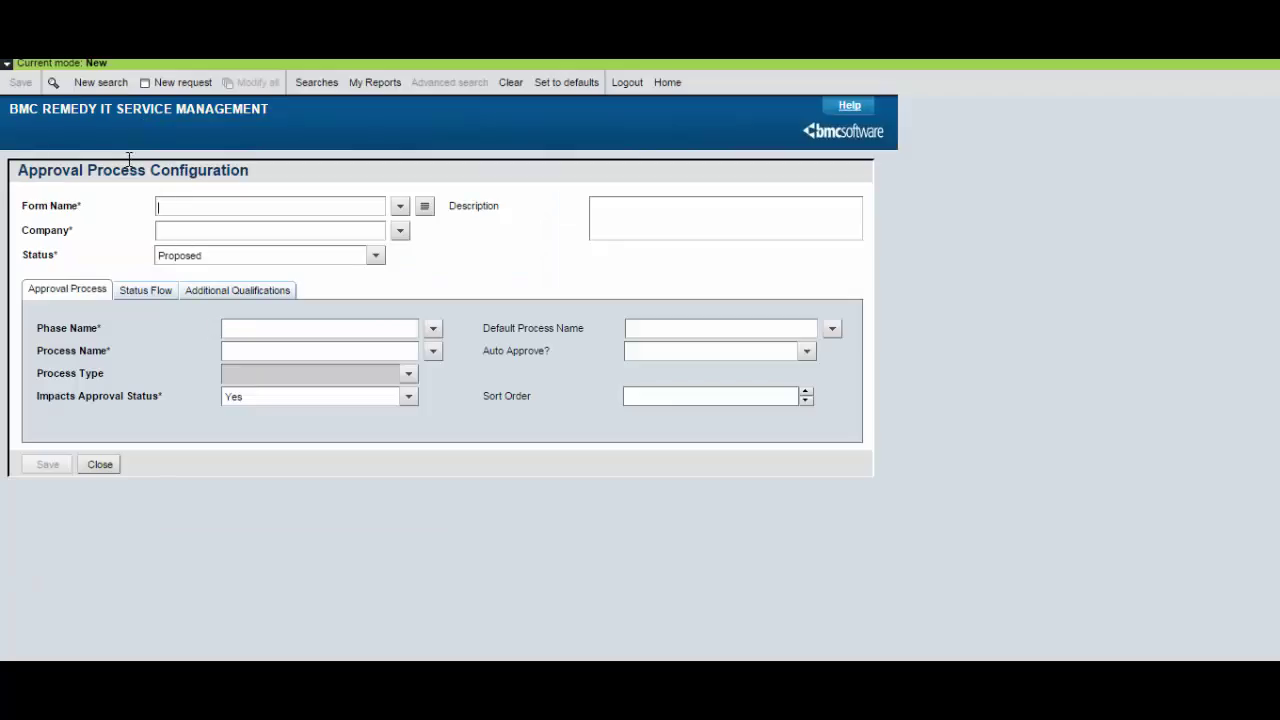
{"action": "left_click", "coordinate": [97, 83]}
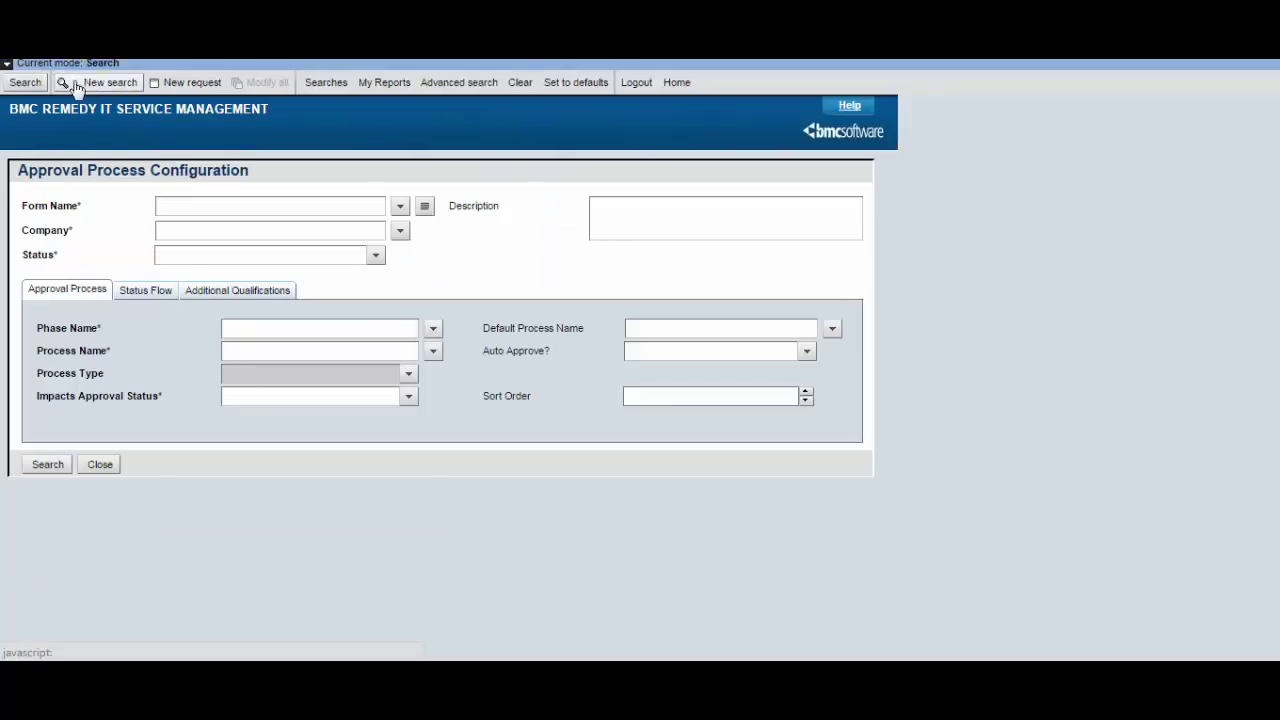
{"action": "left_click", "coordinate": [21, 84]}
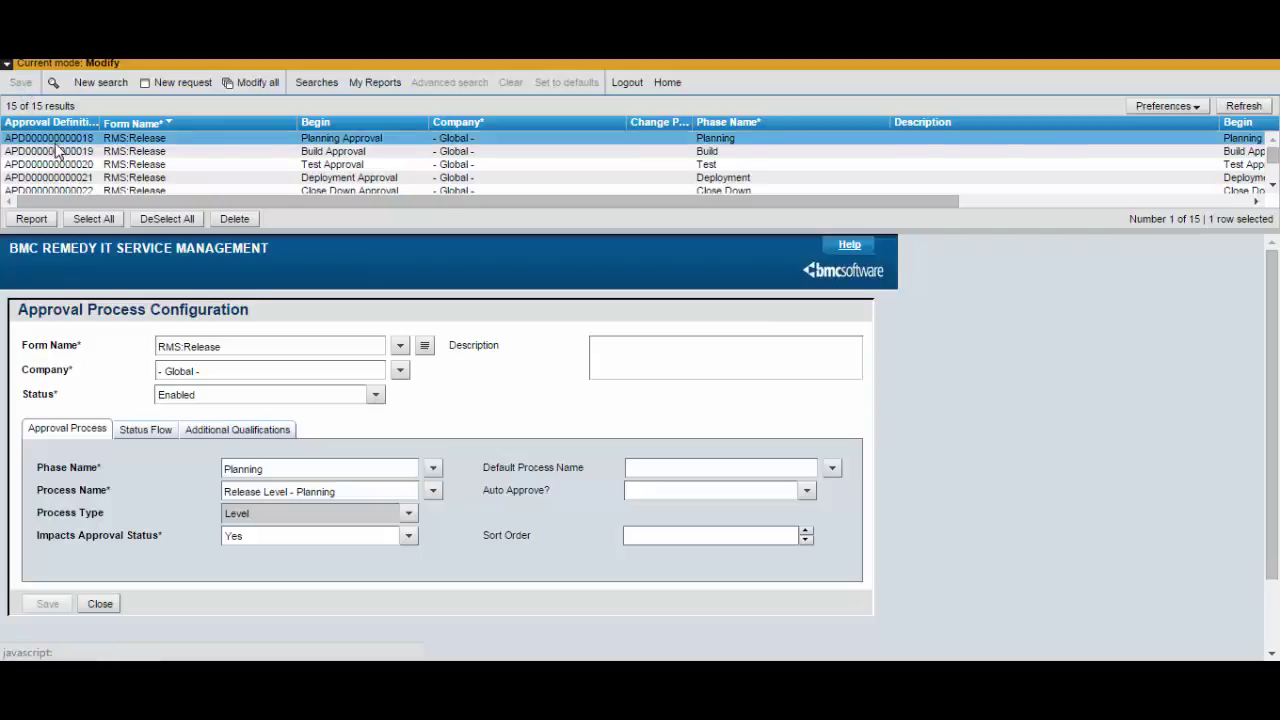
{"action": "scroll", "coordinate": [55, 165], "scroll_direction": "down", "scroll_amount": 5}
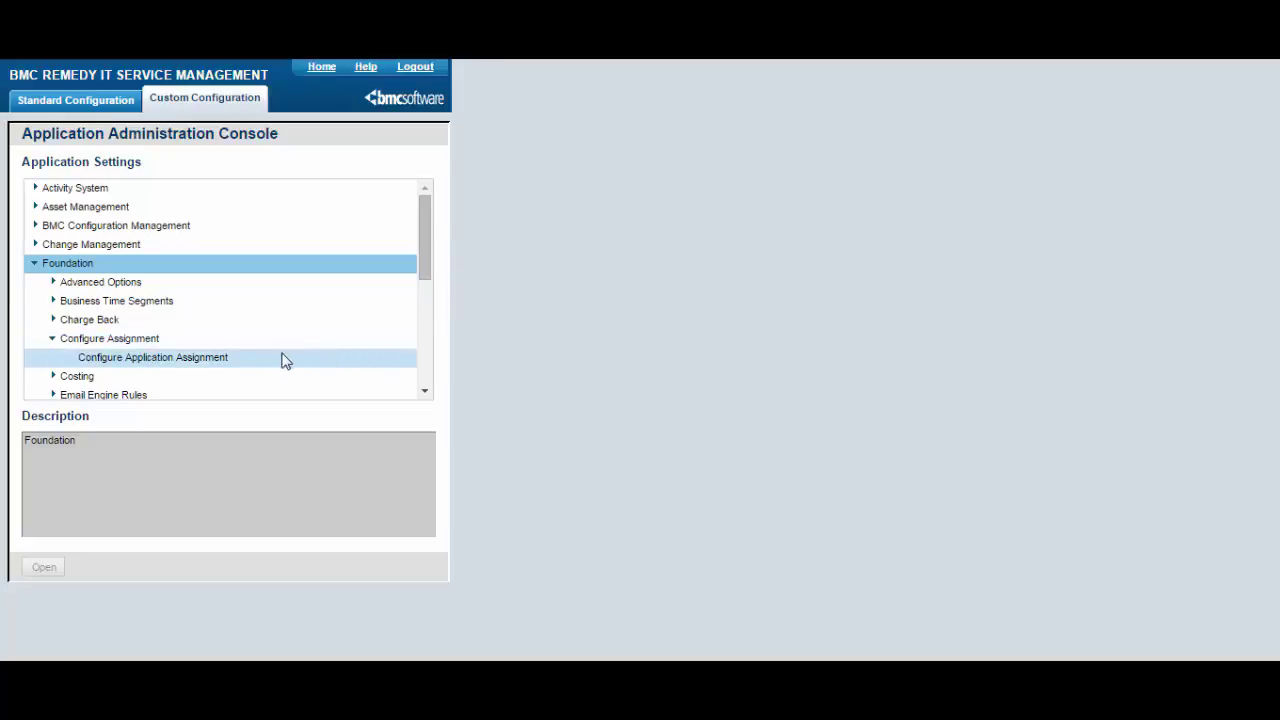
Search Configure Application Assignment for Support Company Calbro Services, returning 8 entries.
{"action": "double_click", "coordinate": [226, 363]}
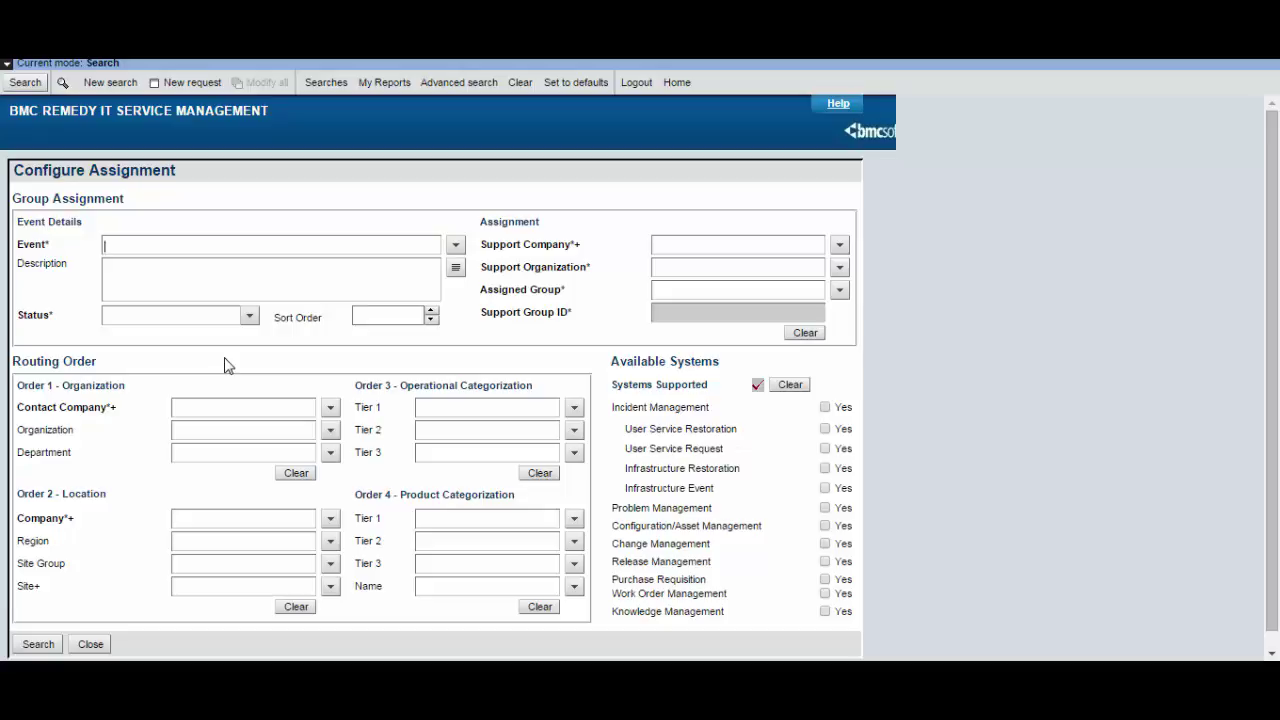
{"action": "left_click", "coordinate": [842, 247]}
{"action": "left_click", "coordinate": [860, 262]}
{"action": "left_click", "coordinate": [24, 83]}
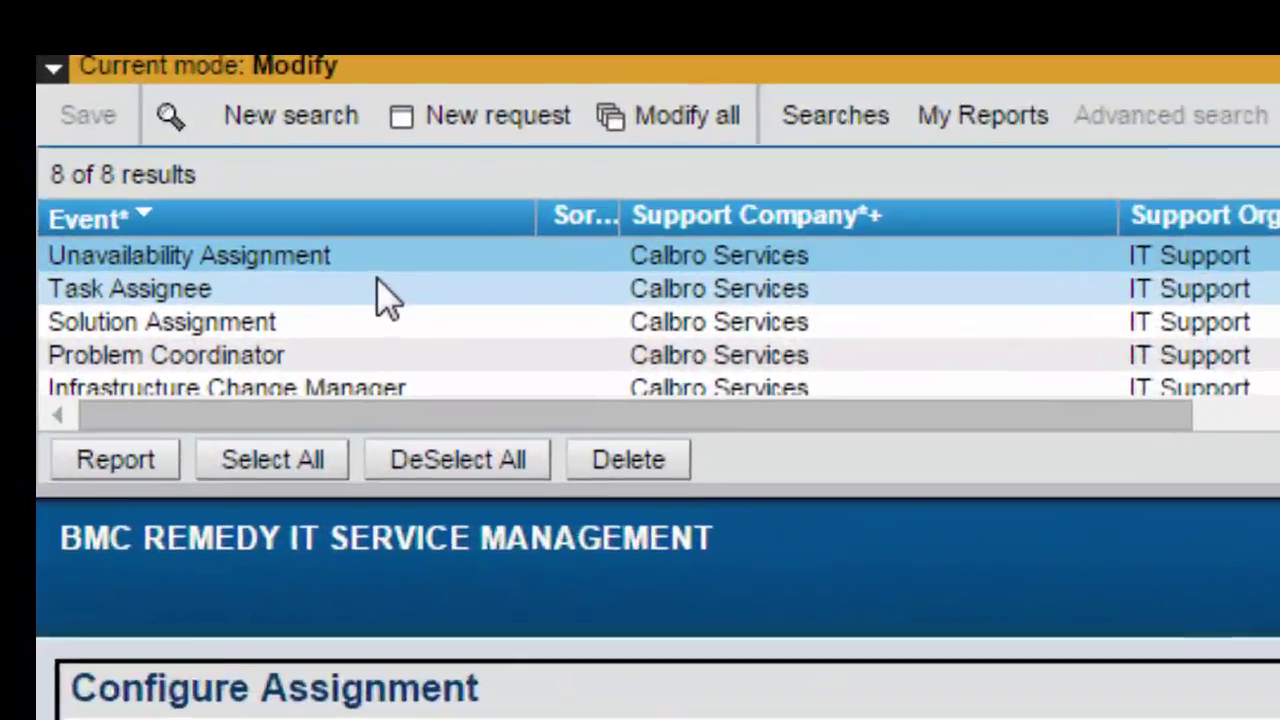
{"action": "scroll", "coordinate": [138, 152], "scroll_direction": "down", "scroll_amount": 2}
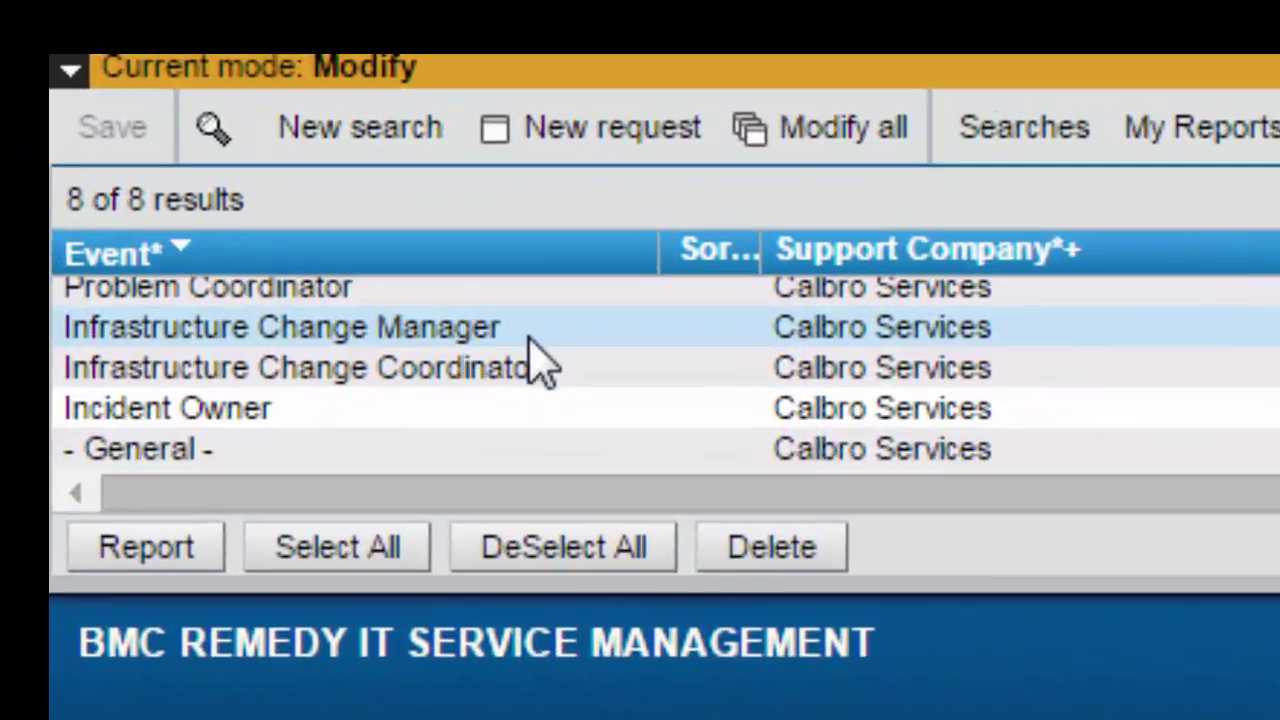